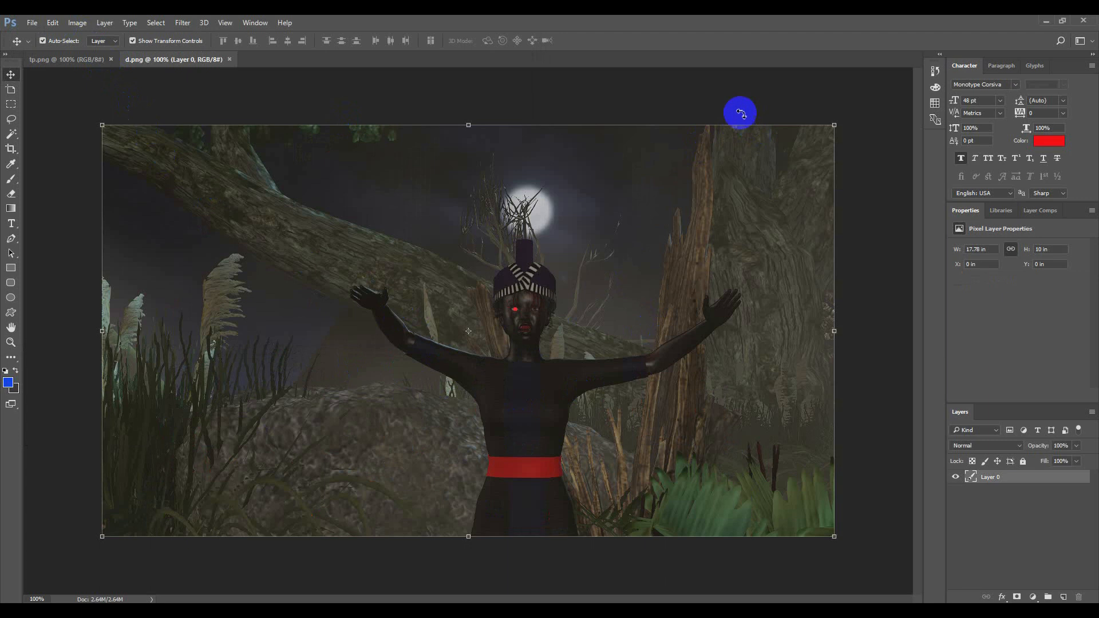
- Open pk7.png from the 3d folder and copy its couple into the d.png forest scene as a new layer
{"action": "left_click", "coordinate": [493, 103]}
{"action": "left_click", "coordinate": [33, 23]}
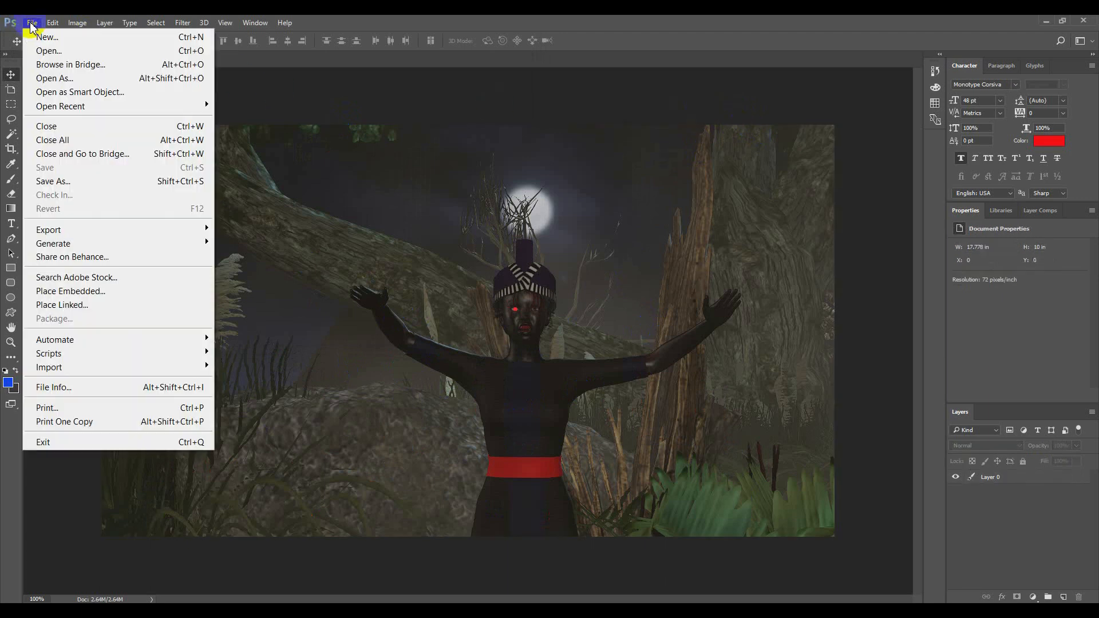
{"action": "left_click", "coordinate": [39, 50]}
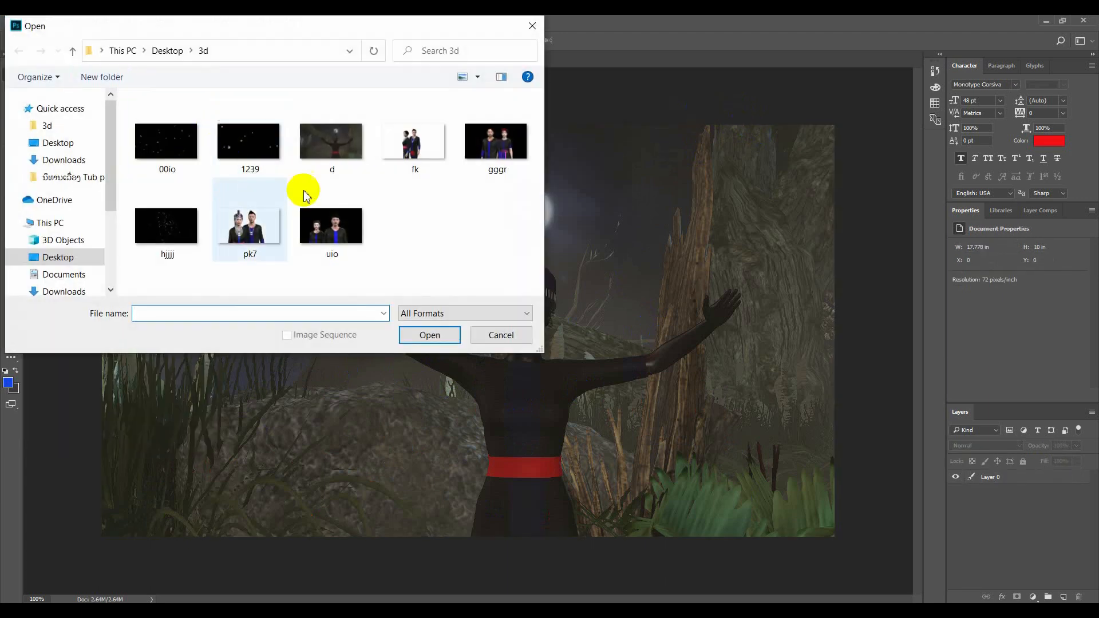
{"action": "left_click", "coordinate": [250, 224]}
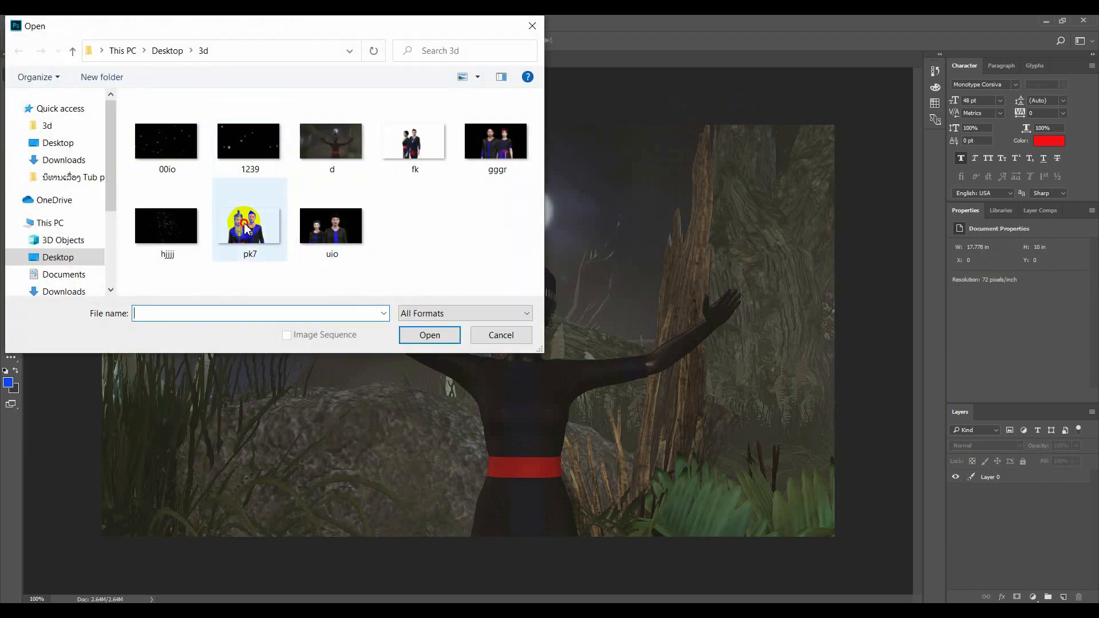
{"action": "left_click", "coordinate": [429, 336]}
{"action": "left_click_drag", "start_coordinate": [508, 277], "coordinate": [533, 466]}
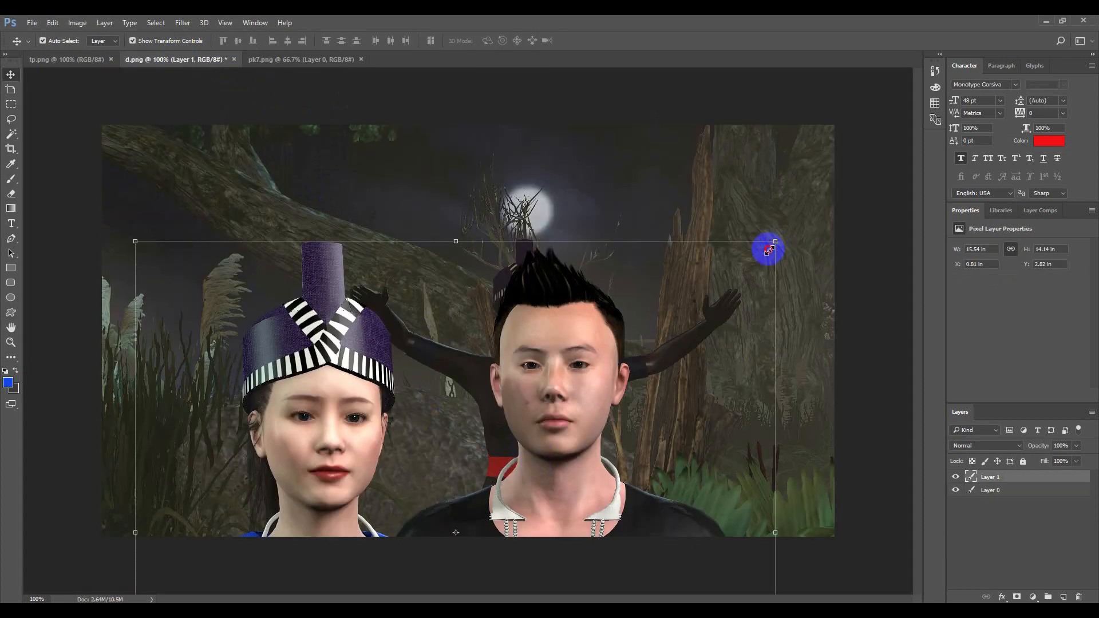
- Scale the couple to about 56% and place them at the lower centre in front of the dark figure
{"action": "left_click_drag", "start_coordinate": [768, 250], "coordinate": [503, 418]}
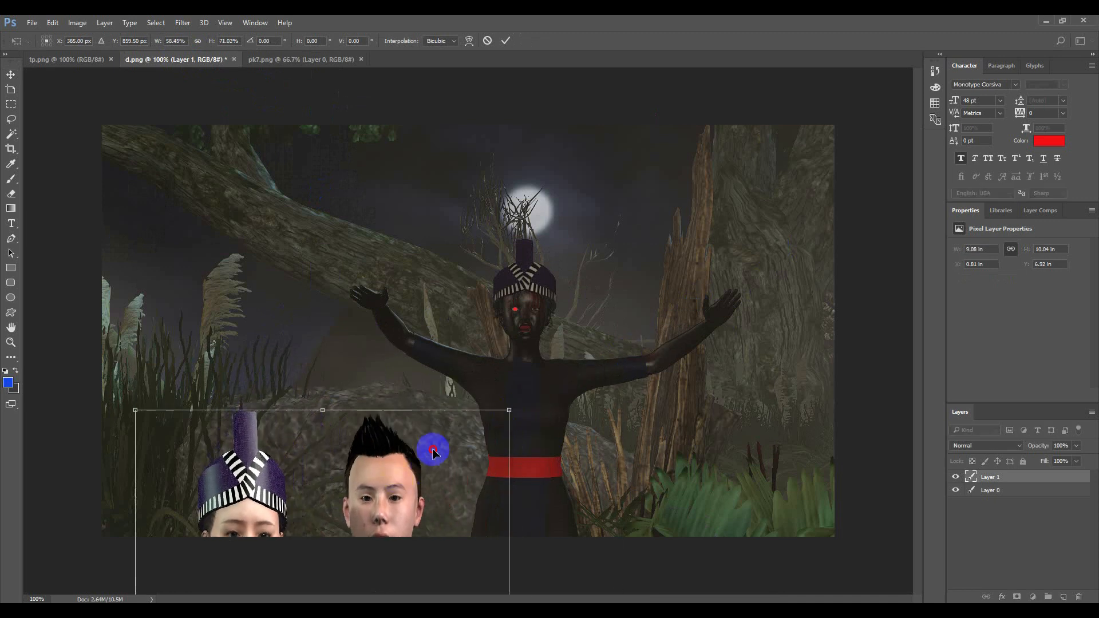
{"action": "left_click_drag", "start_coordinate": [434, 452], "coordinate": [634, 317]}
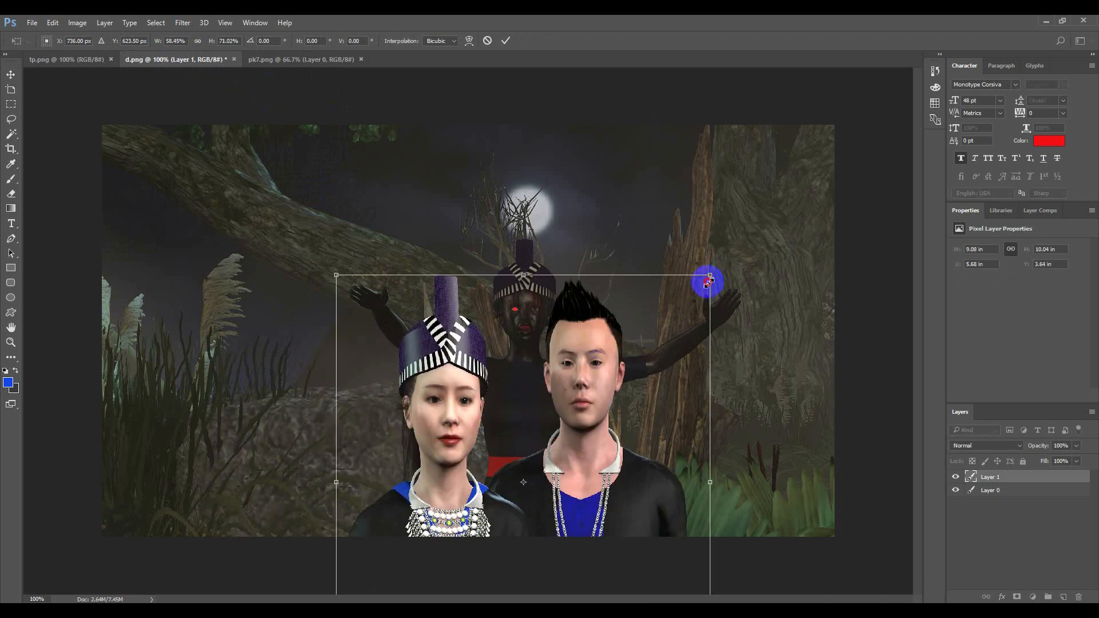
{"action": "left_click_drag", "start_coordinate": [708, 280], "coordinate": [692, 363]}
{"action": "left_click_drag", "start_coordinate": [588, 421], "coordinate": [607, 356]}
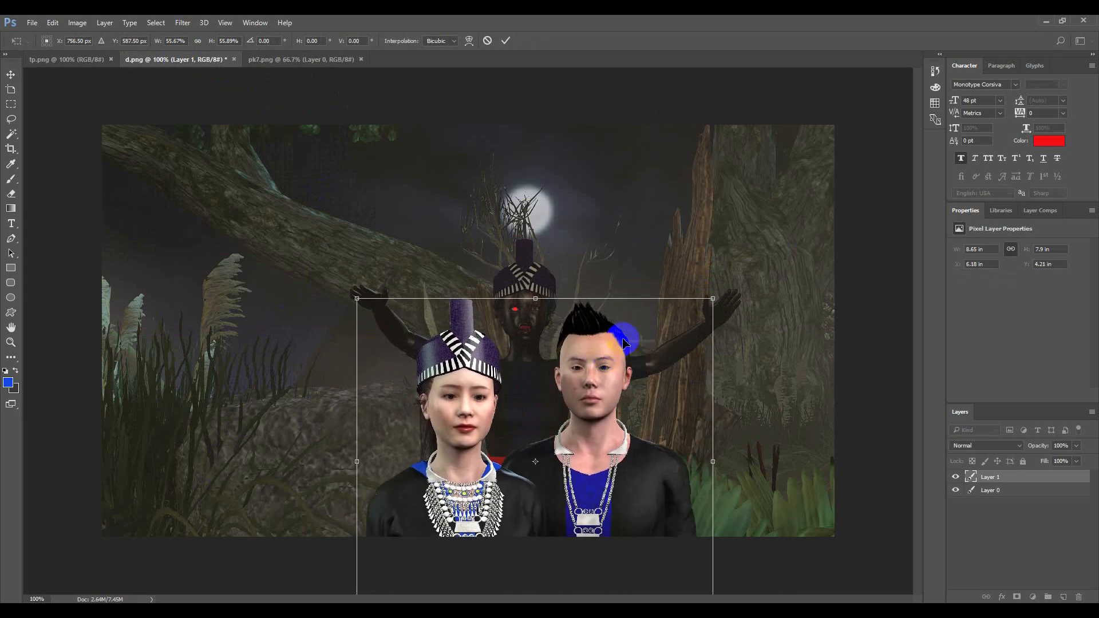
{"action": "left_click", "coordinate": [506, 41]}
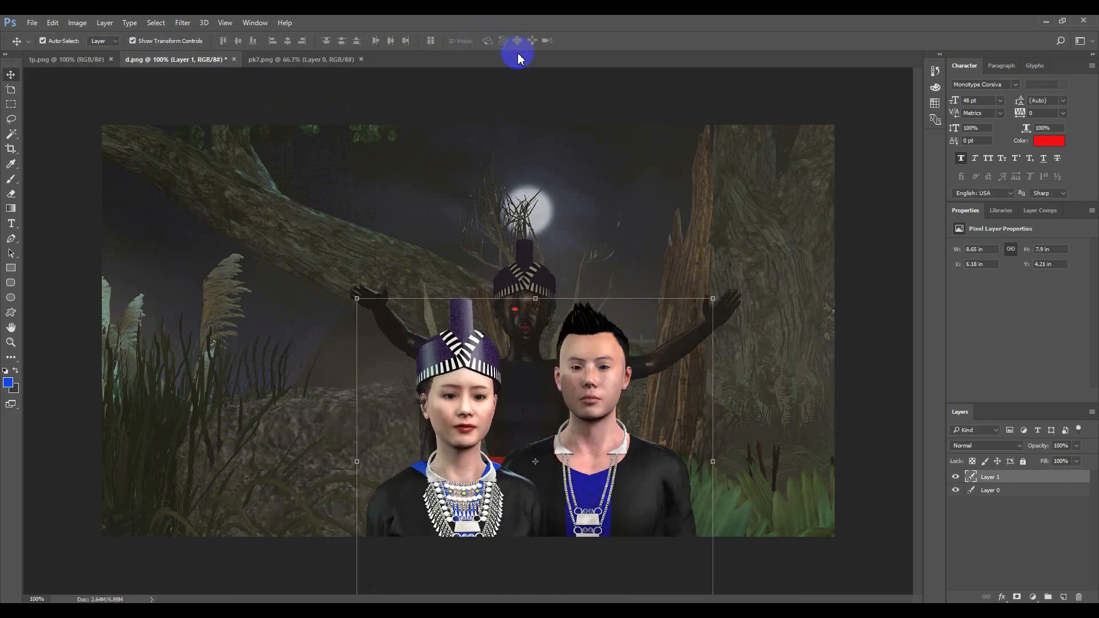
- Open uio.png from the 3d folder and close the pk7.png document
{"action": "left_click", "coordinate": [34, 24]}
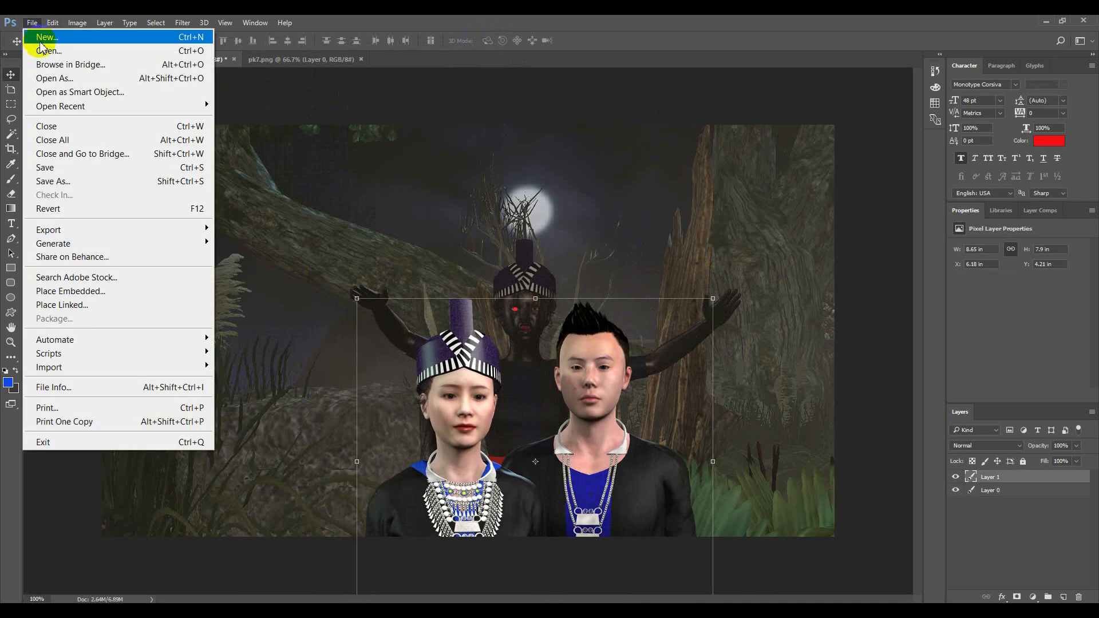
{"action": "left_click", "coordinate": [42, 49]}
{"action": "left_click", "coordinate": [328, 203]}
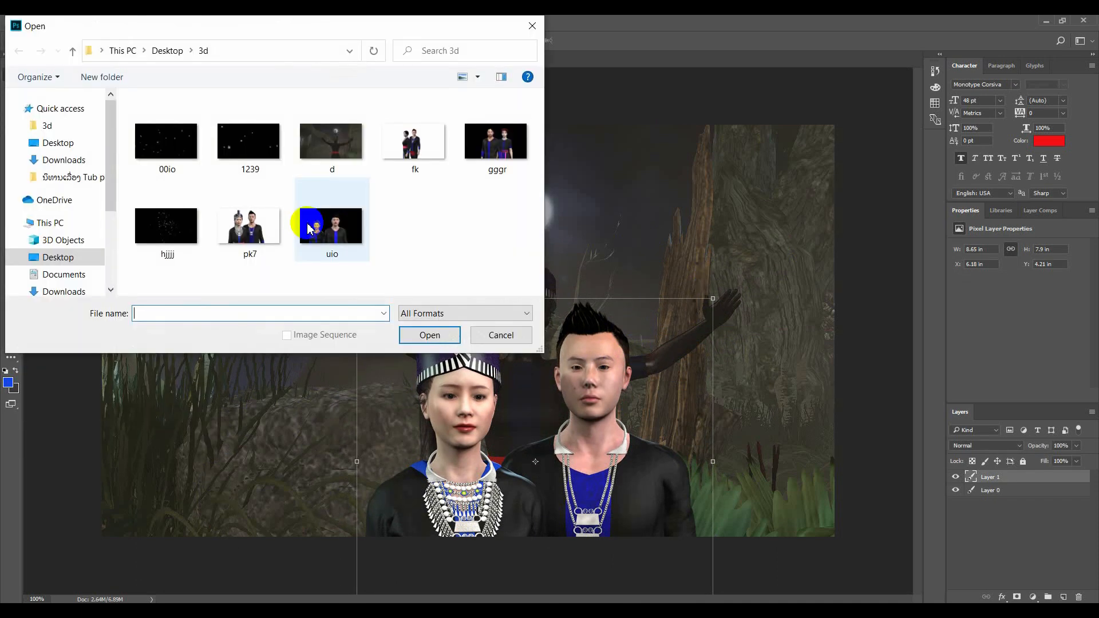
{"action": "left_click", "coordinate": [418, 336]}
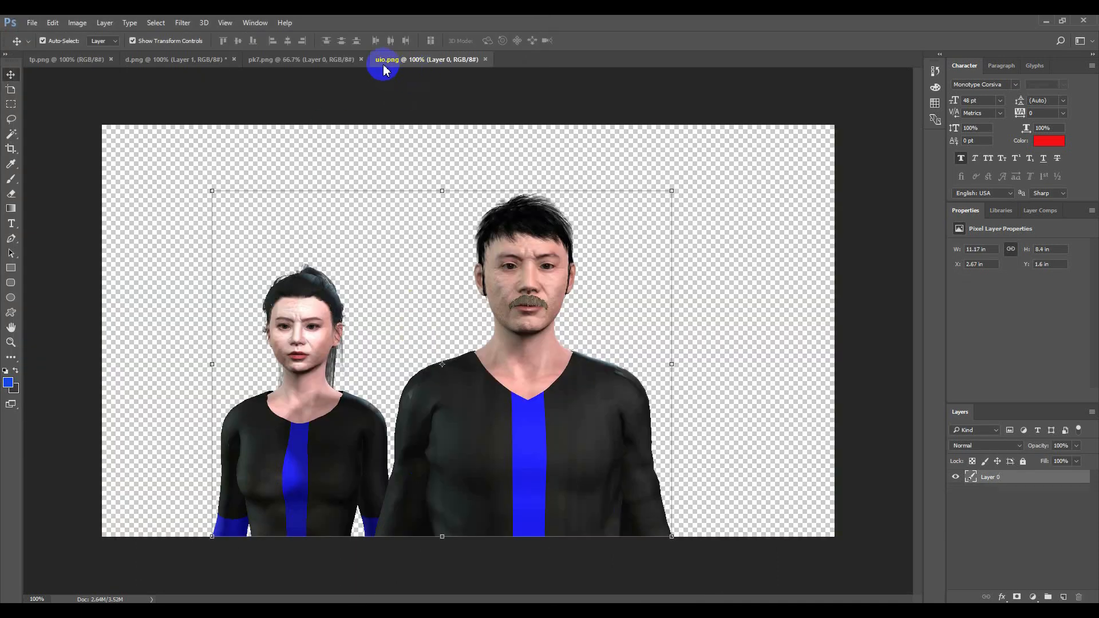
{"action": "left_click", "coordinate": [354, 64]}
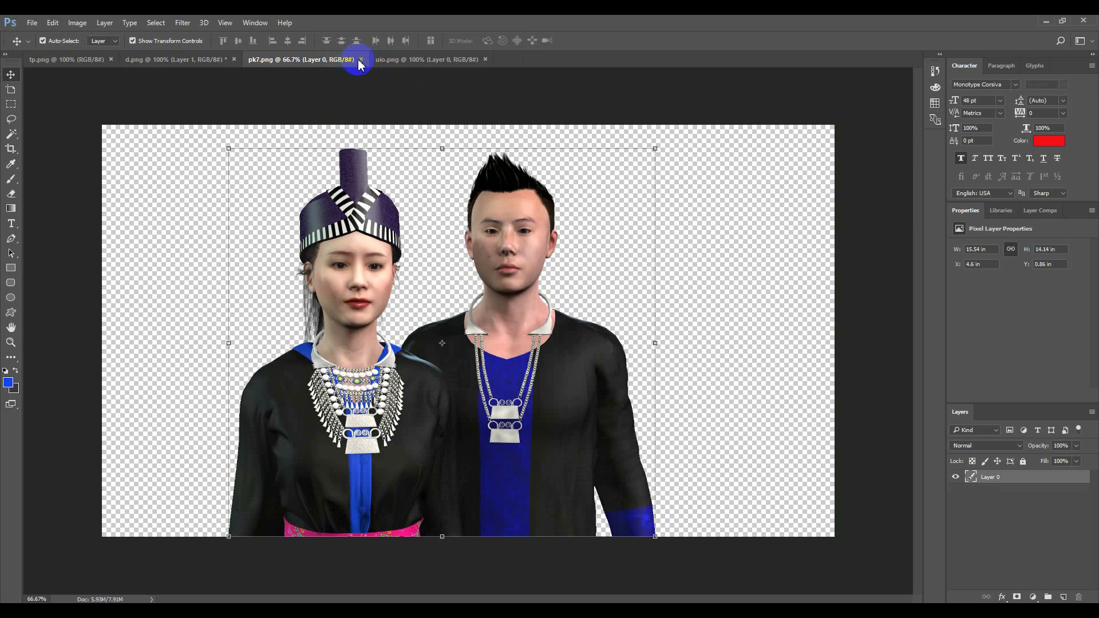
{"action": "left_click", "coordinate": [359, 60]}
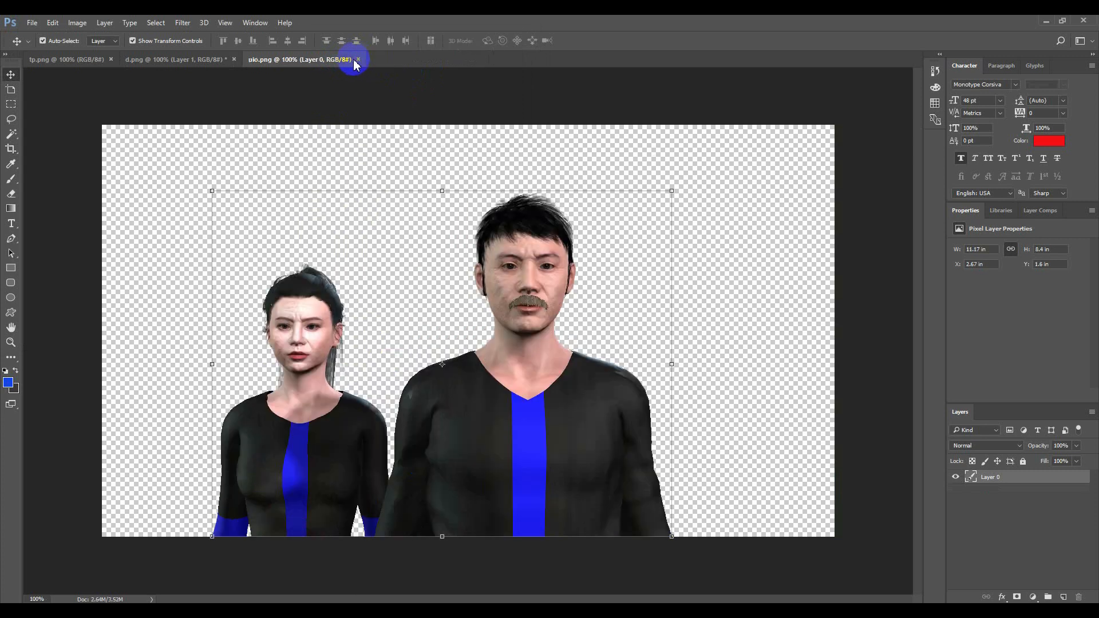
- Copy the uio.png pair into d.png's lower-left area and scale it to about 67% width and 70% height
{"action": "left_click_drag", "start_coordinate": [300, 317], "coordinate": [185, 426]}
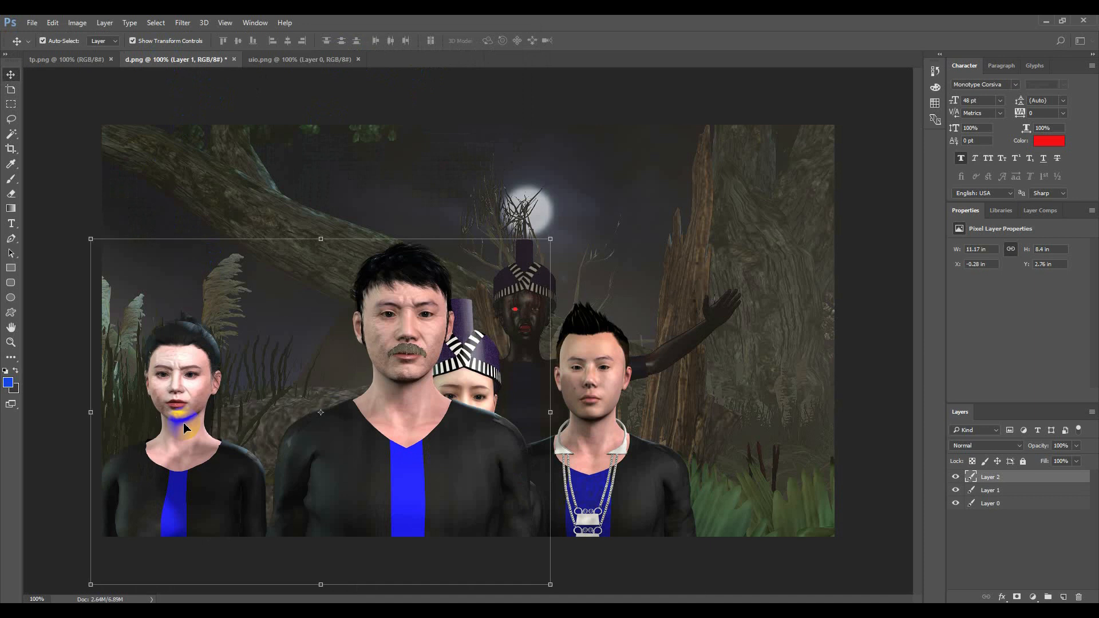
{"action": "left_click_drag", "start_coordinate": [551, 240], "coordinate": [396, 346]}
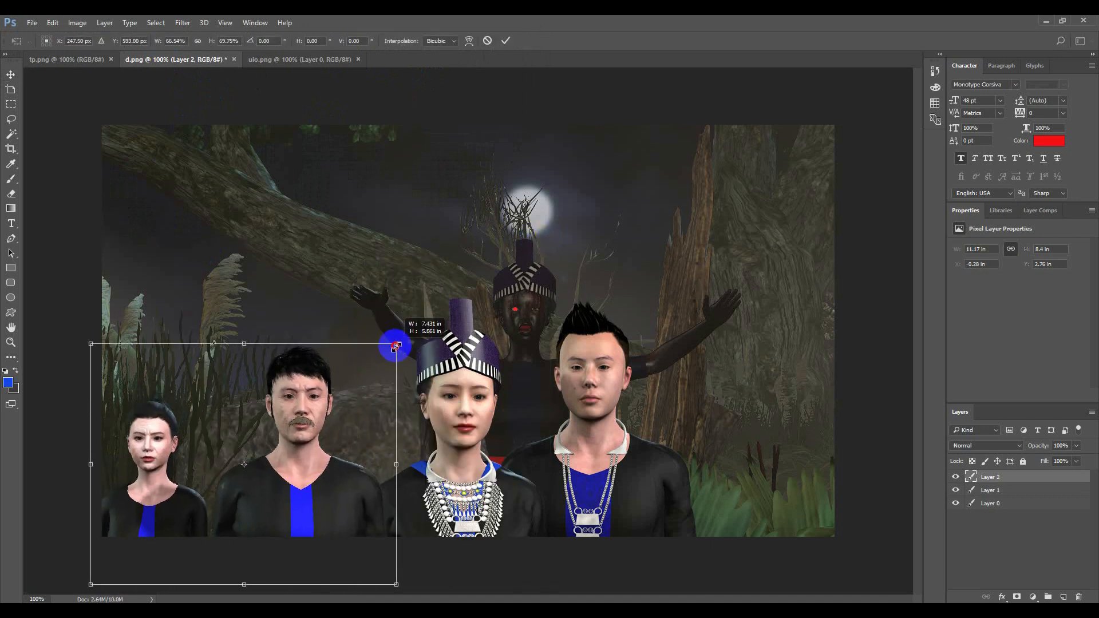
{"action": "left_click_drag", "start_coordinate": [396, 345], "coordinate": [396, 346]}
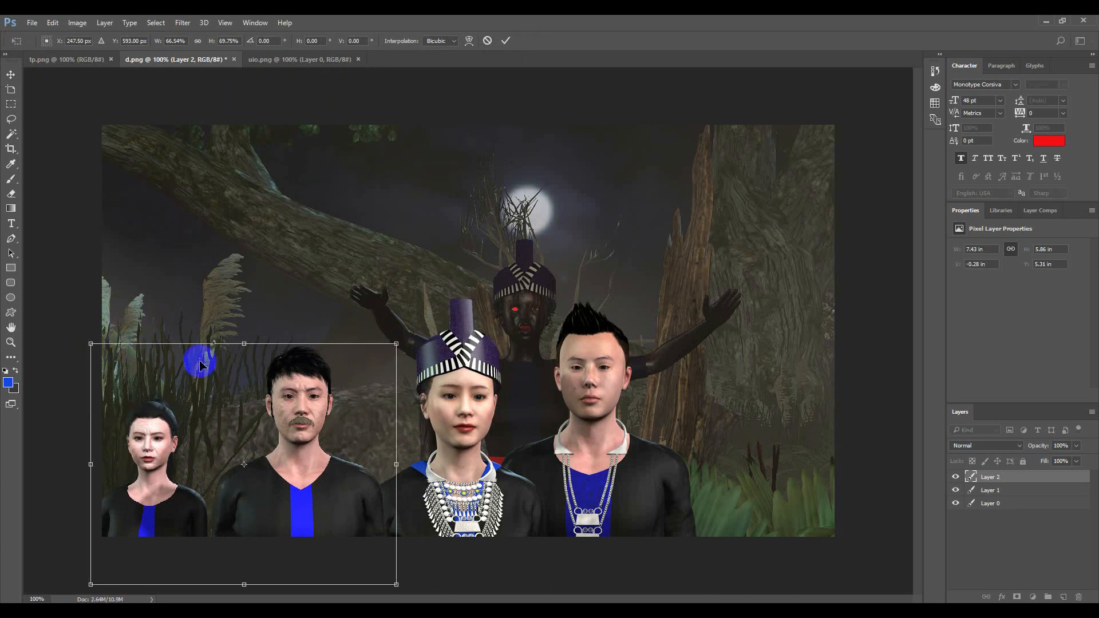
- Distort the pair's layer by pulling its two left corners slightly inward, and apply the transformation
{"action": "right_click", "coordinate": [244, 346]}
{"action": "left_click", "coordinate": [314, 410]}
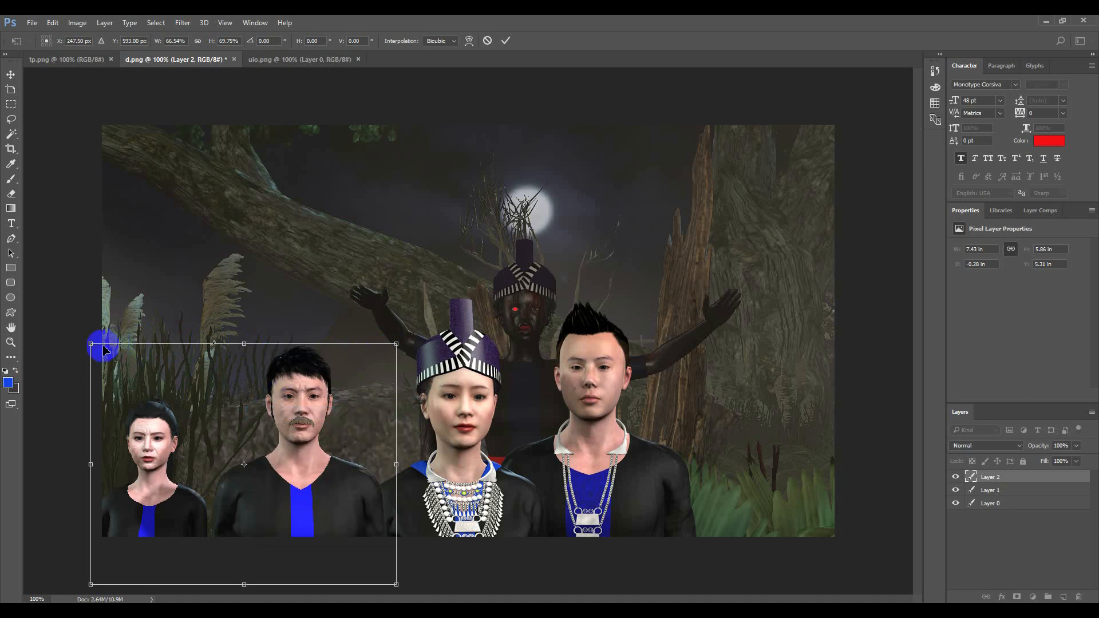
{"action": "left_click_drag", "start_coordinate": [91, 345], "coordinate": [116, 353]}
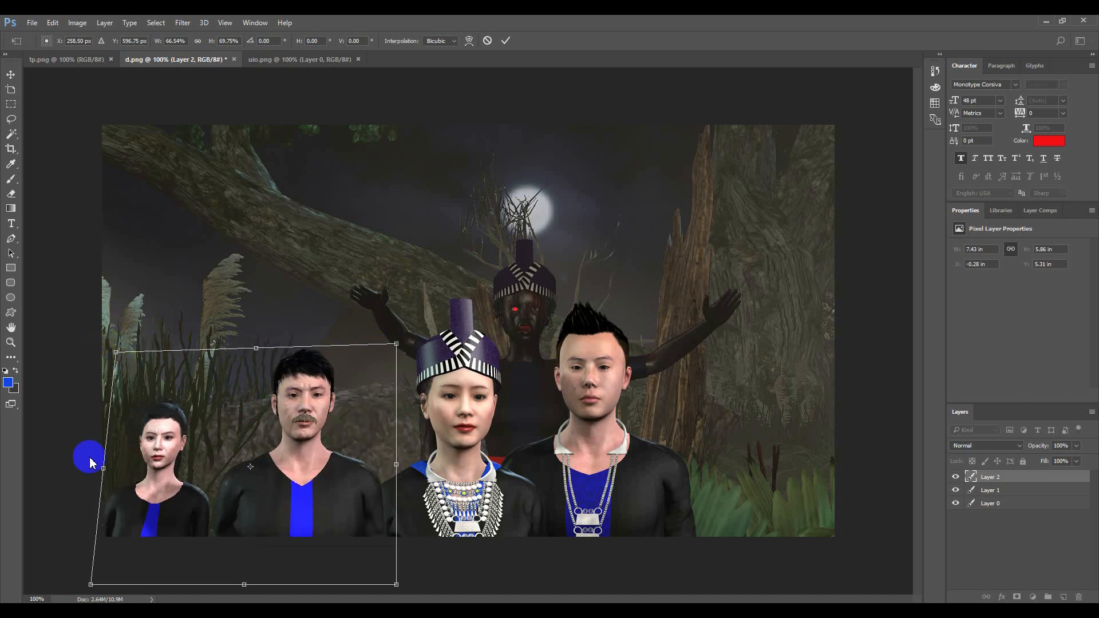
{"action": "left_click_drag", "start_coordinate": [91, 584], "coordinate": [116, 569]}
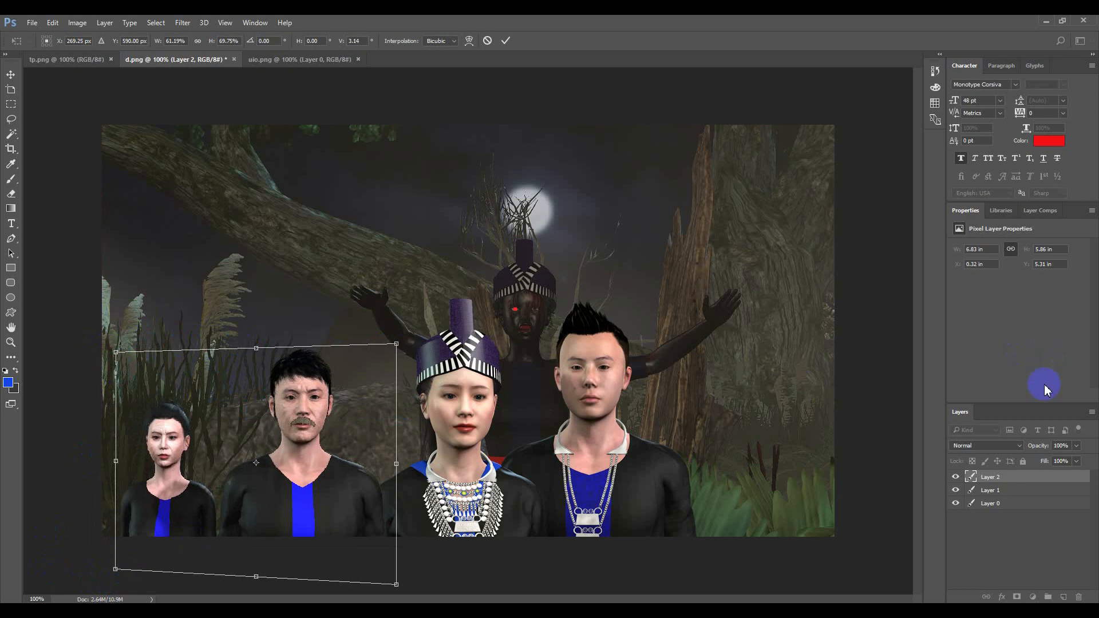
{"action": "left_click", "coordinate": [505, 40]}
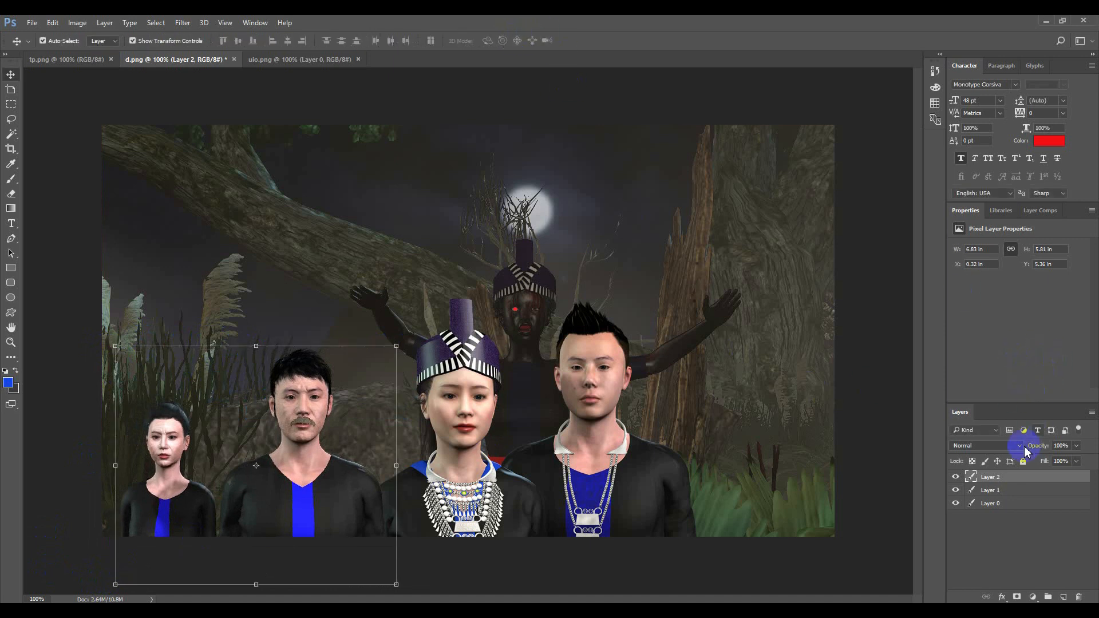
- Move Layer 1 above Layer 2 in the layer stack and select the forest background layer
{"action": "left_click", "coordinate": [990, 492]}
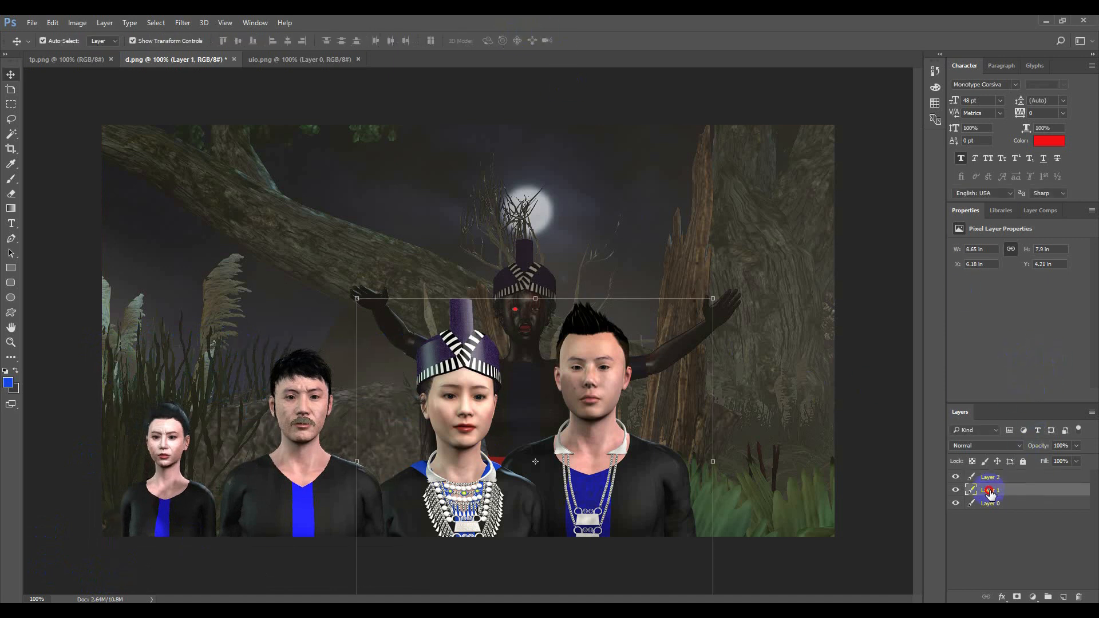
{"action": "left_click_drag", "start_coordinate": [989, 486], "coordinate": [991, 480]}
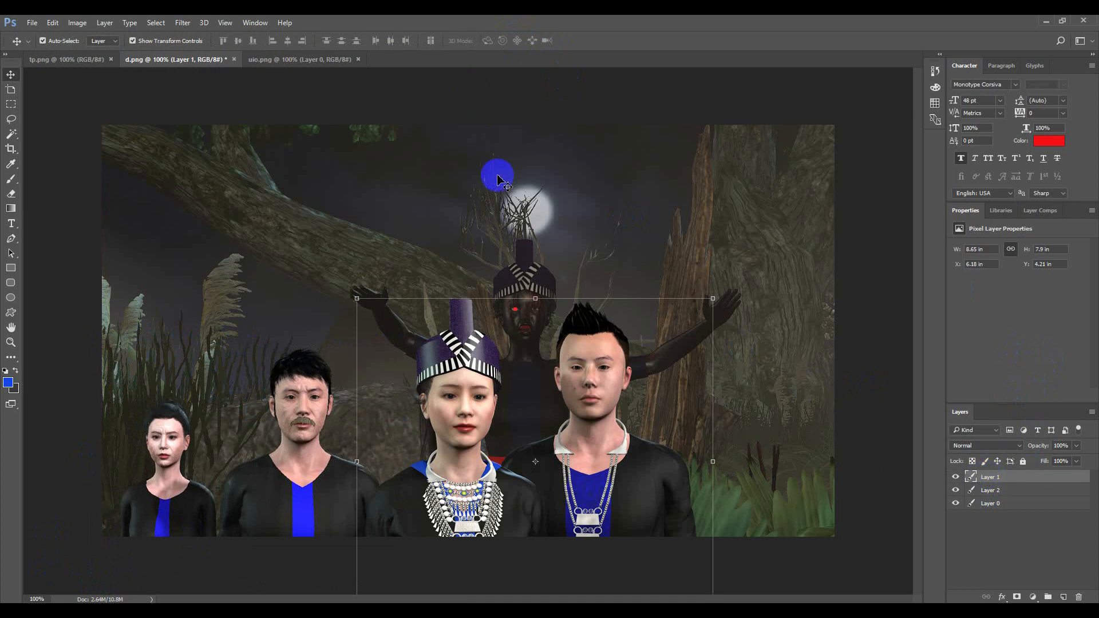
{"action": "left_click", "coordinate": [501, 175]}
- Open gggr.png from the 3d folder and close the uio.png document
{"action": "left_click", "coordinate": [35, 24]}
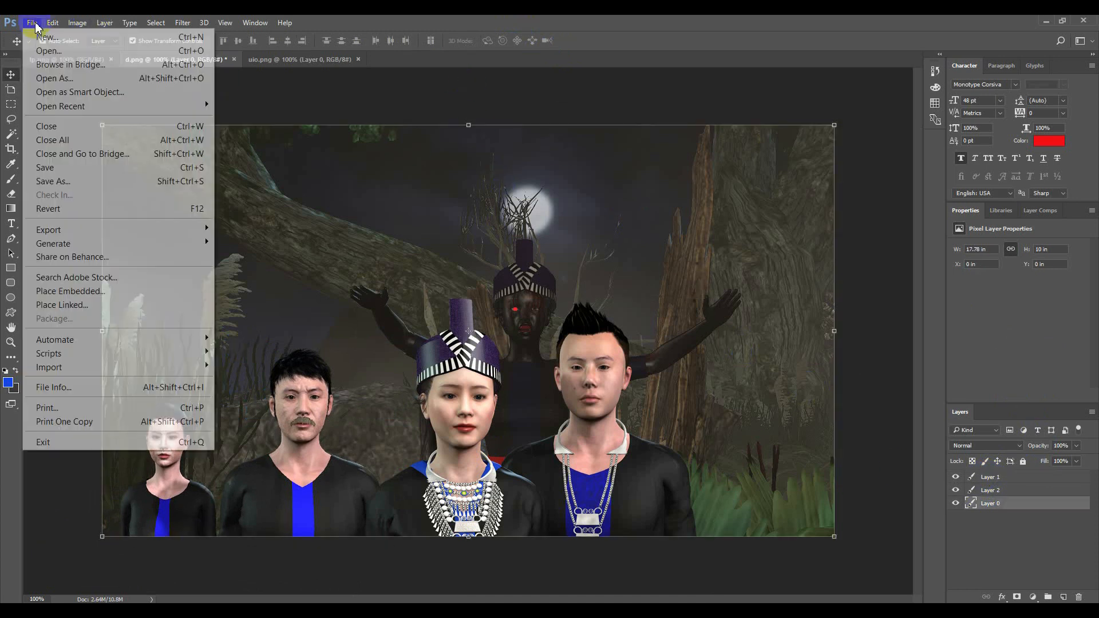
{"action": "left_click", "coordinate": [46, 46]}
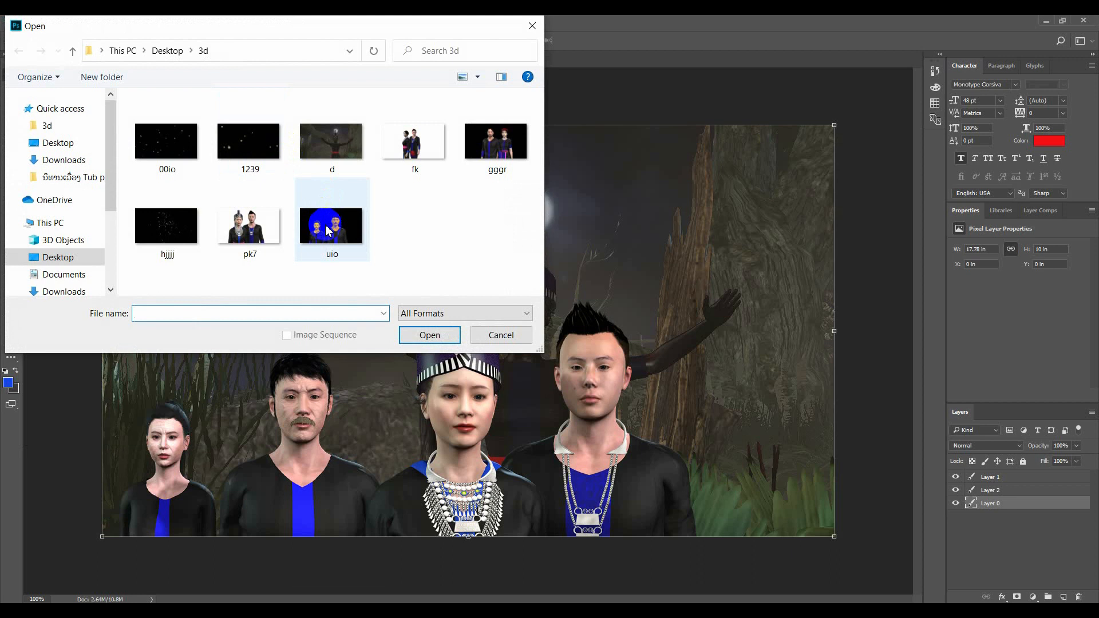
{"action": "left_click", "coordinate": [493, 150]}
{"action": "left_click", "coordinate": [430, 336]}
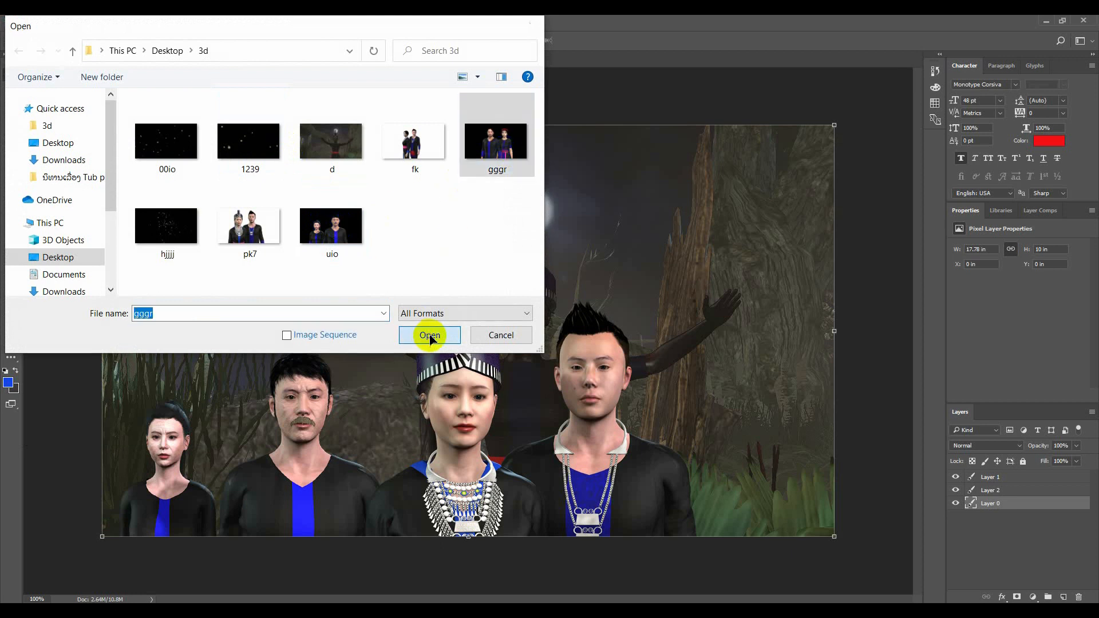
{"action": "left_click", "coordinate": [328, 64]}
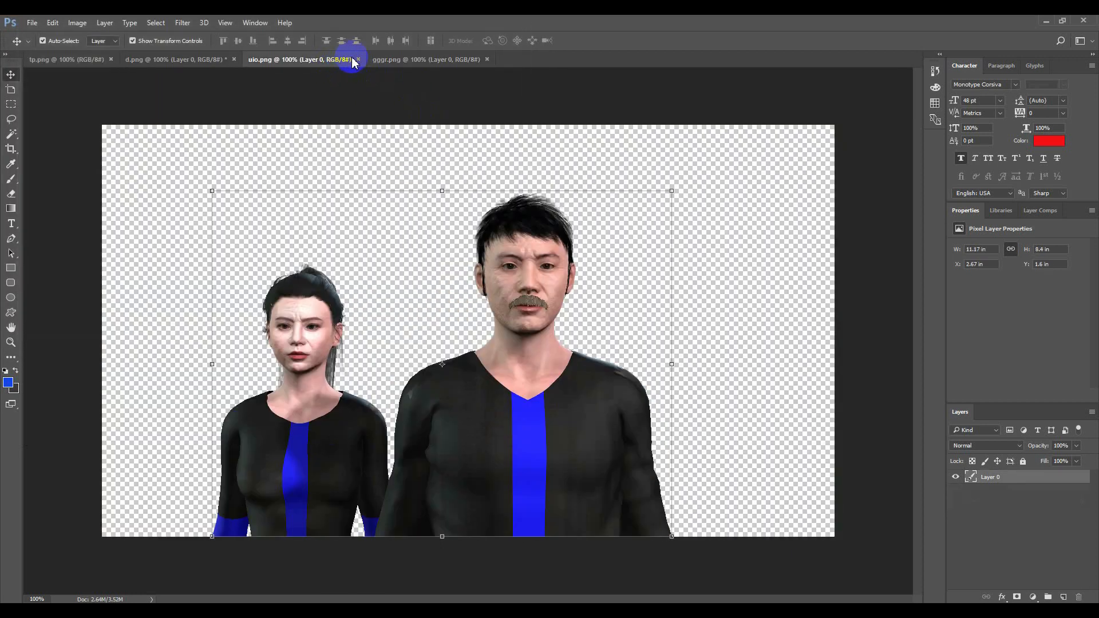
{"action": "left_click", "coordinate": [357, 60]}
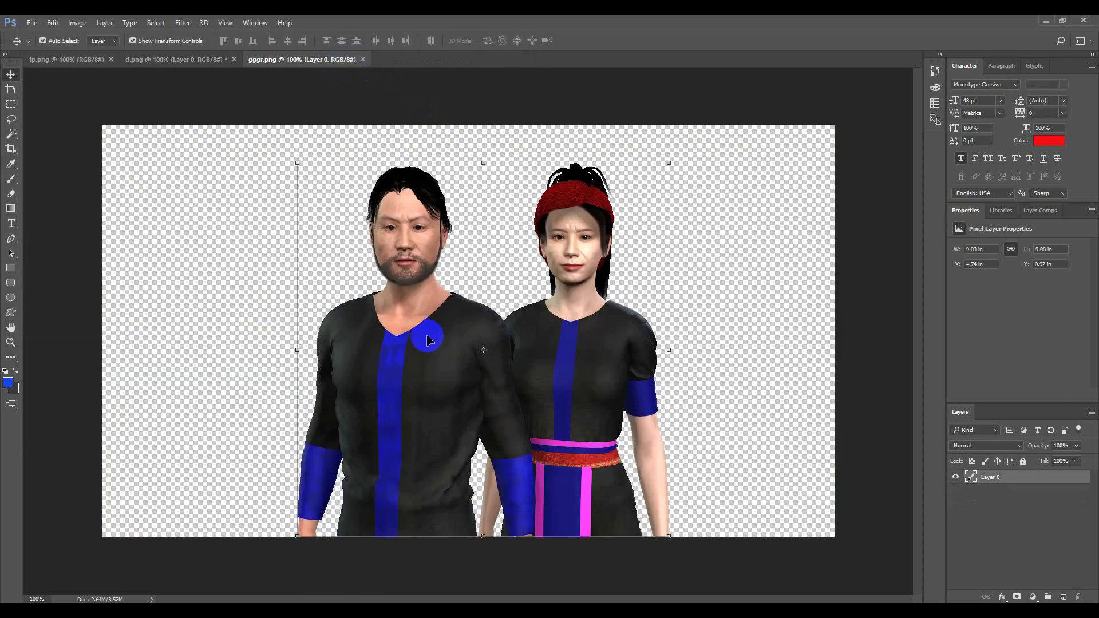
- Copy the gggr.png pair into d.png, scale it to about 67% width and 72% height, and place it right of the central couple
{"action": "left_click_drag", "start_coordinate": [429, 336], "coordinate": [652, 389]}
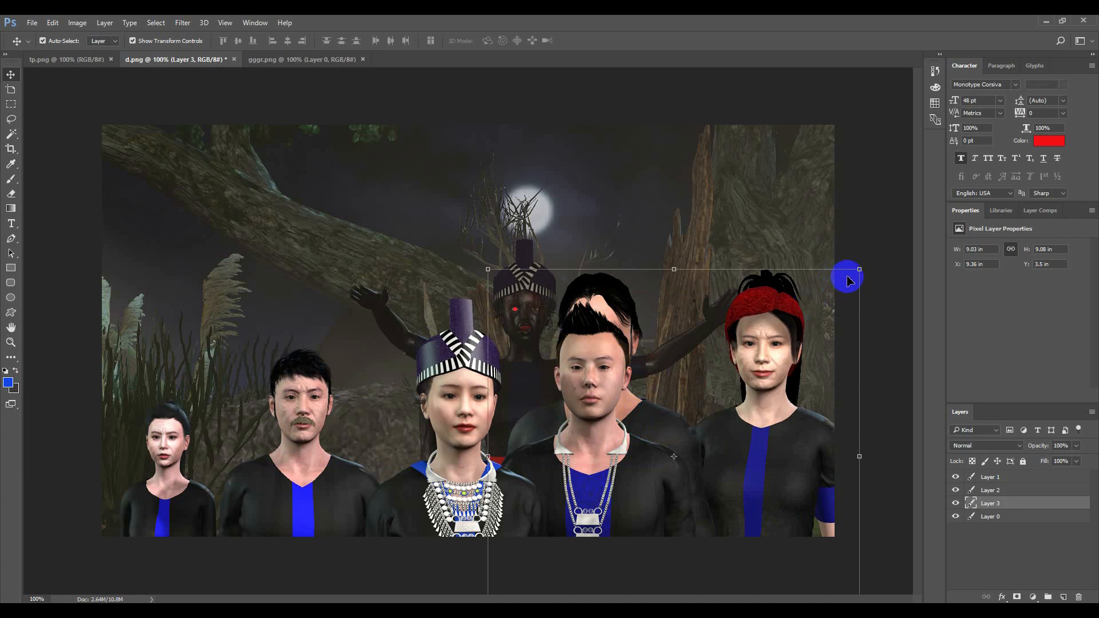
{"action": "left_click_drag", "start_coordinate": [859, 269], "coordinate": [737, 361]}
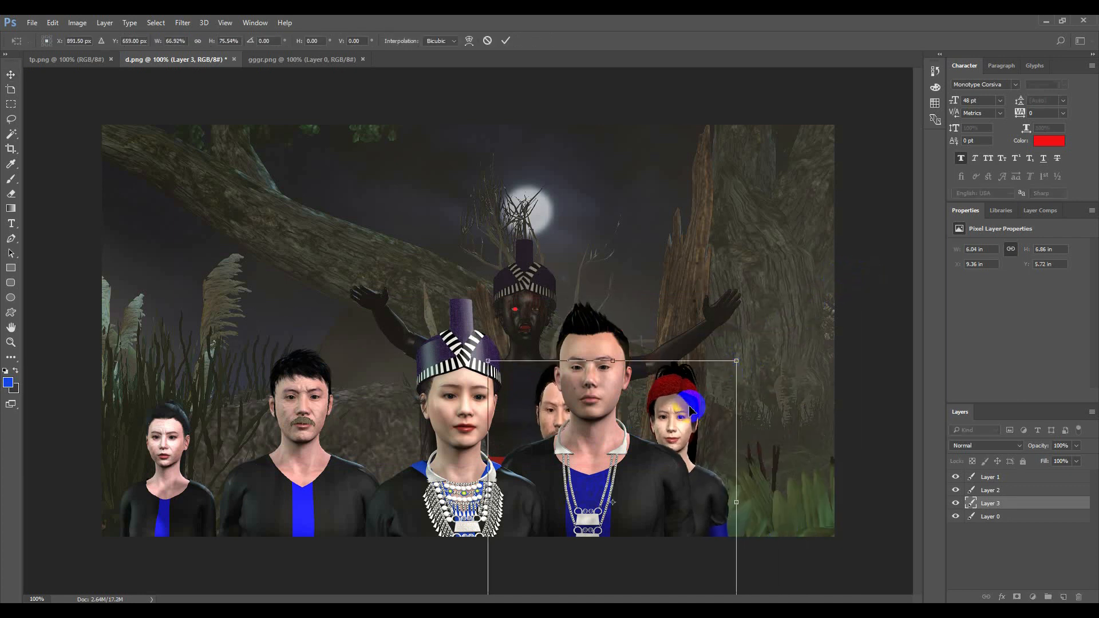
{"action": "left_click_drag", "start_coordinate": [689, 410], "coordinate": [788, 378]}
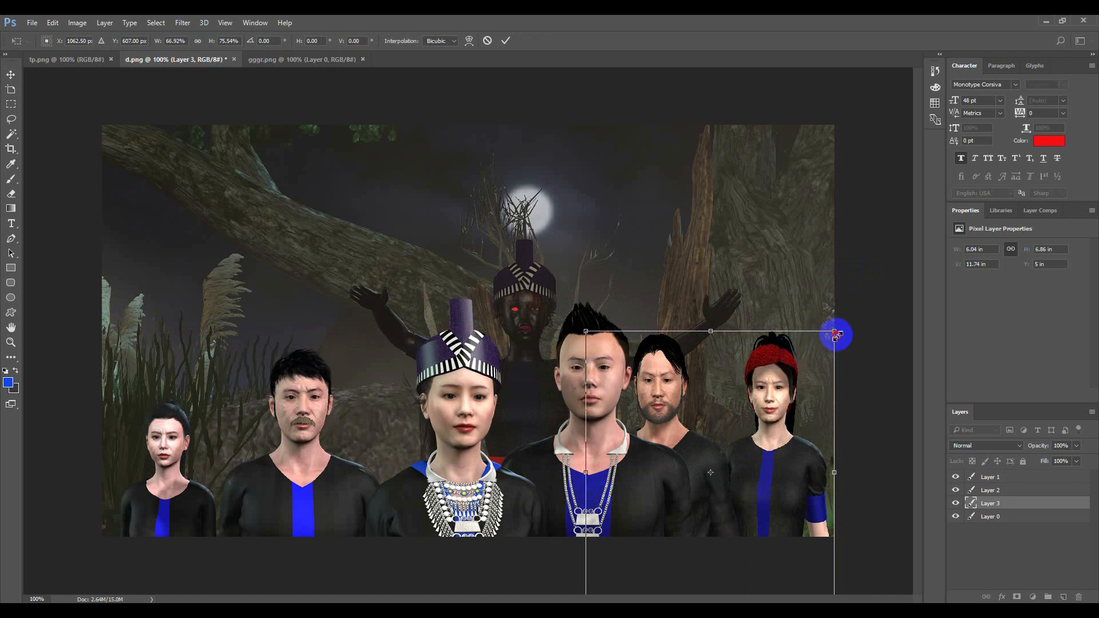
{"action": "left_click_drag", "start_coordinate": [834, 333], "coordinate": [838, 345]}
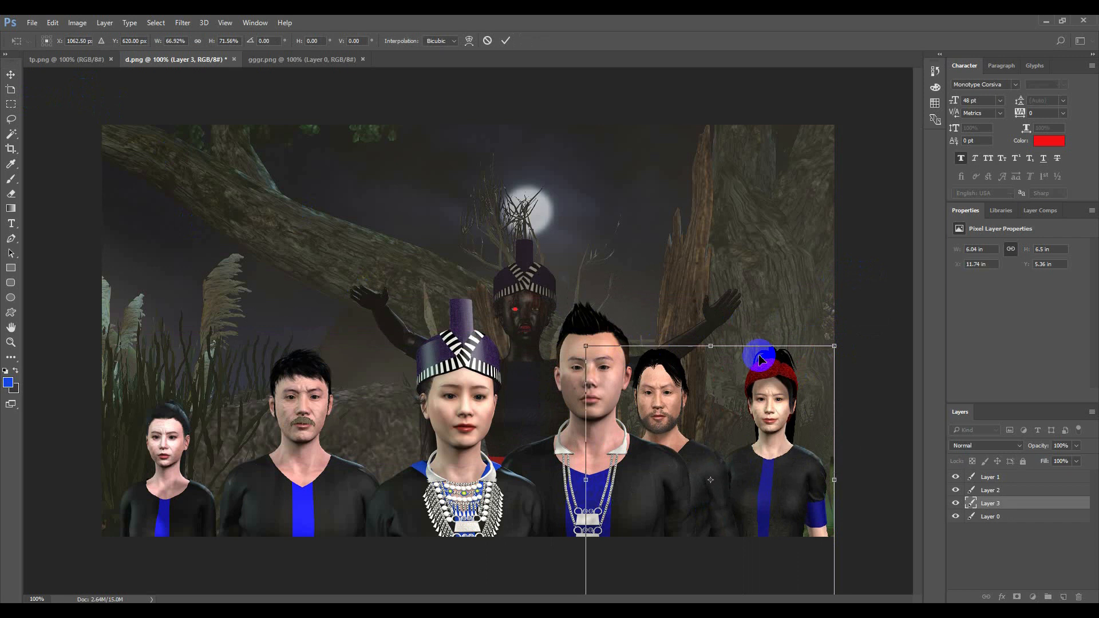
- Distort the red-headband pair by pulling its two outer corners slightly inward, shift it toward the canvas's right edge, and apply the transformation
{"action": "right_click", "coordinate": [833, 348]}
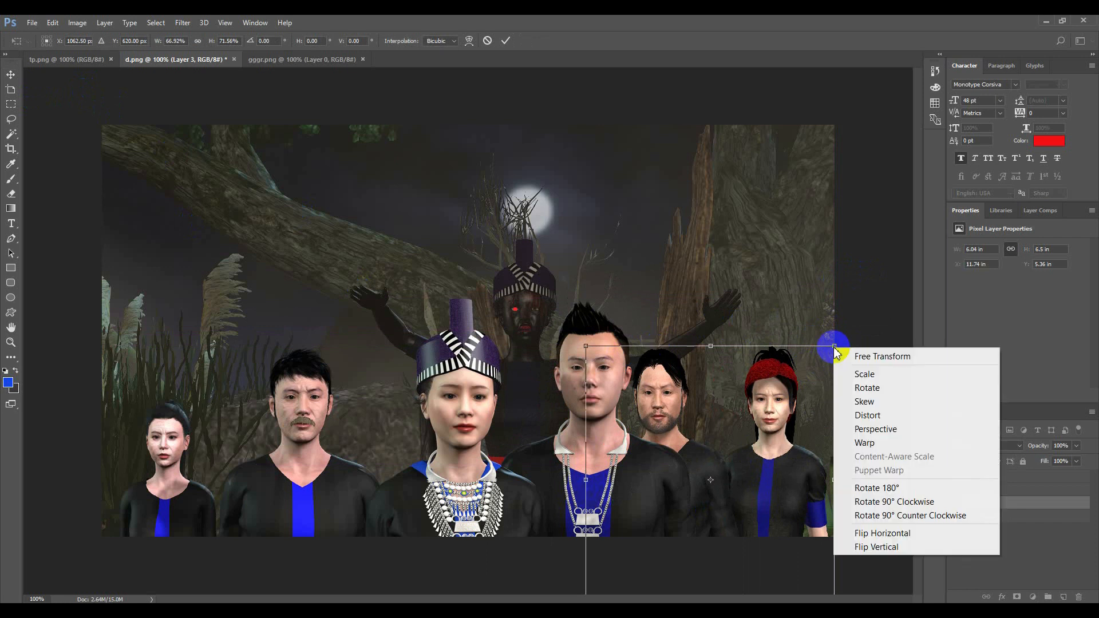
{"action": "left_click", "coordinate": [870, 413]}
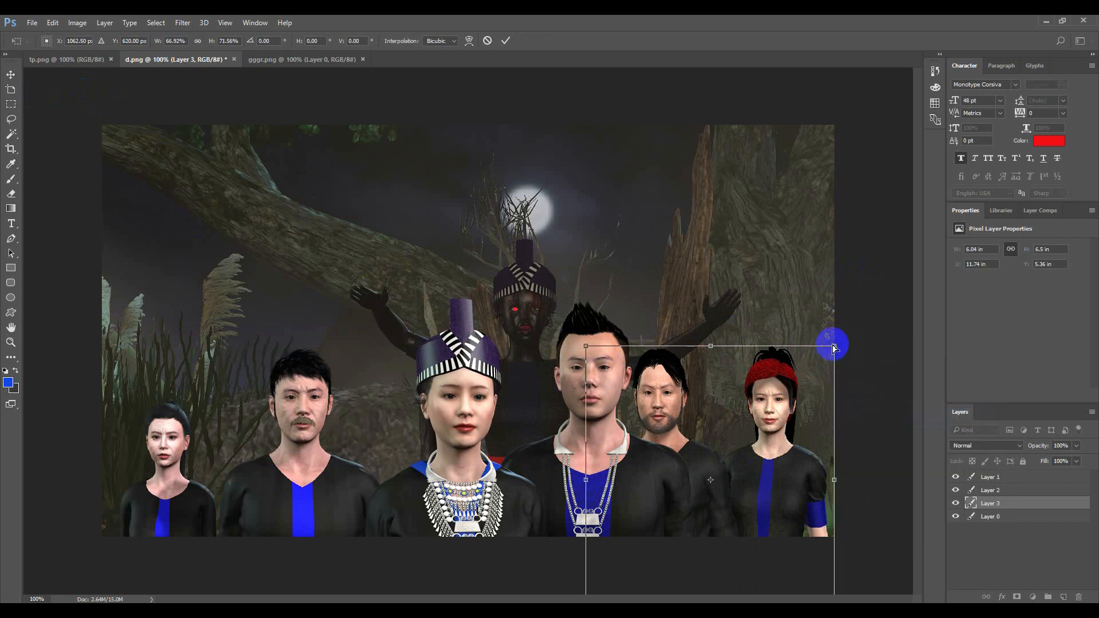
{"action": "left_click_drag", "start_coordinate": [834, 347], "coordinate": [814, 371]}
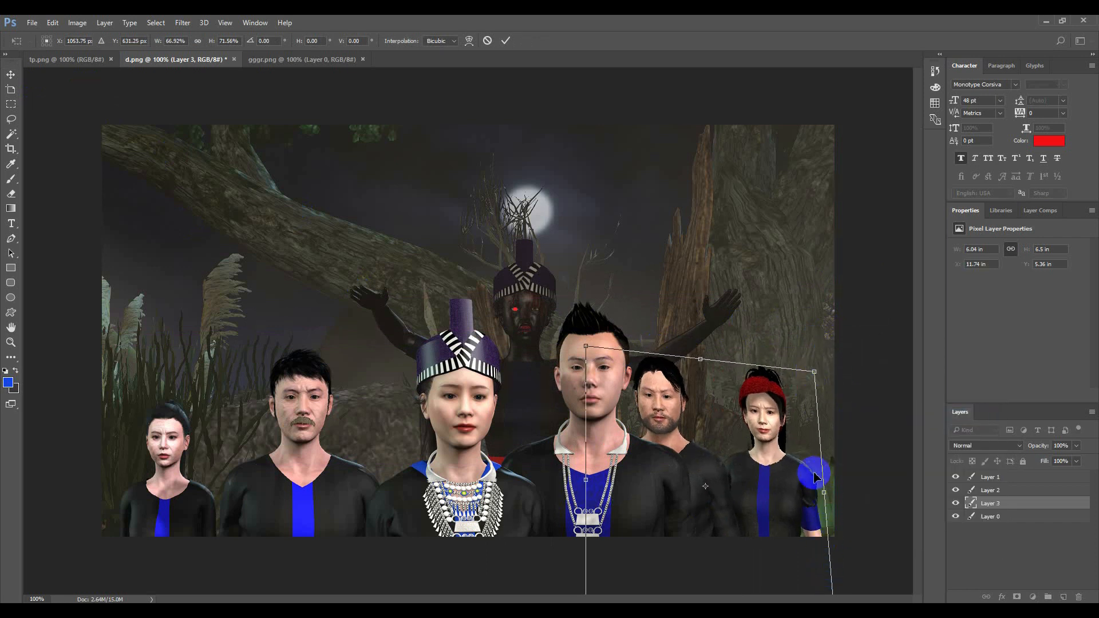
{"action": "left_click_drag", "start_coordinate": [815, 476], "coordinate": [824, 429]}
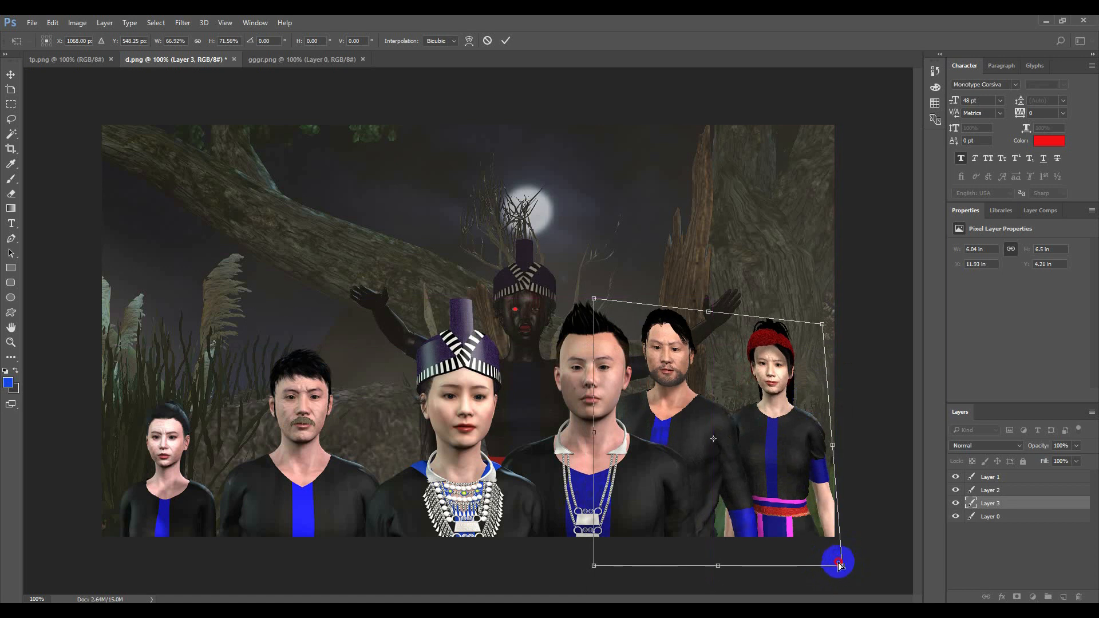
{"action": "left_click_drag", "start_coordinate": [838, 564], "coordinate": [823, 554]}
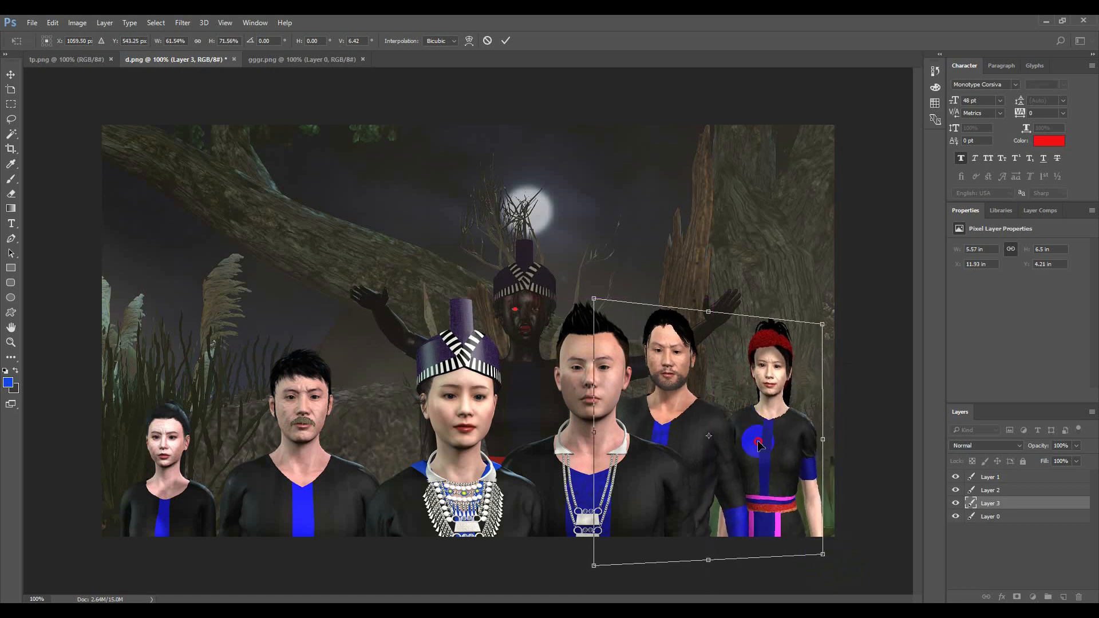
{"action": "left_click_drag", "start_coordinate": [758, 444], "coordinate": [771, 472]}
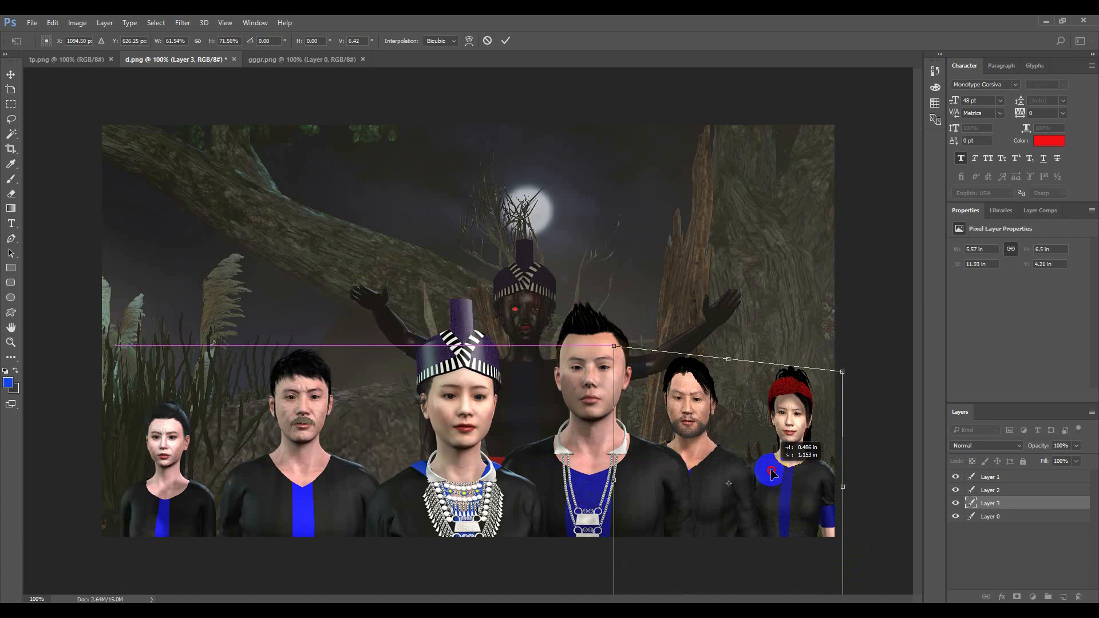
{"action": "left_click", "coordinate": [505, 41]}
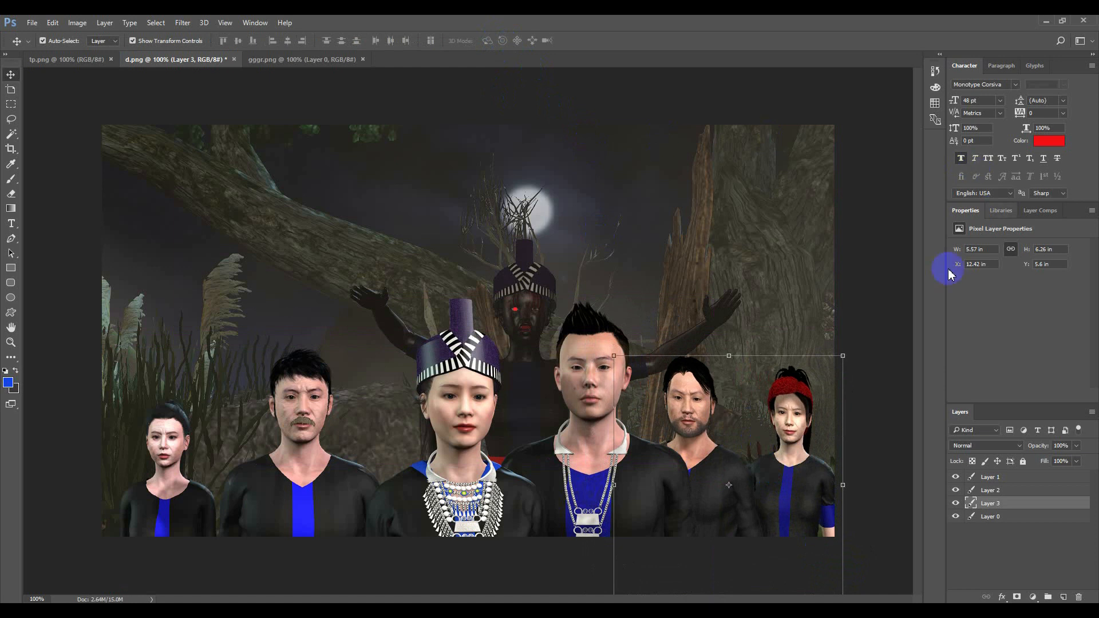
- Dab a pale grey glow over the moon on the forest background layer with the soft 291 px brush at 21% opacity
{"action": "left_click", "coordinate": [590, 144]}
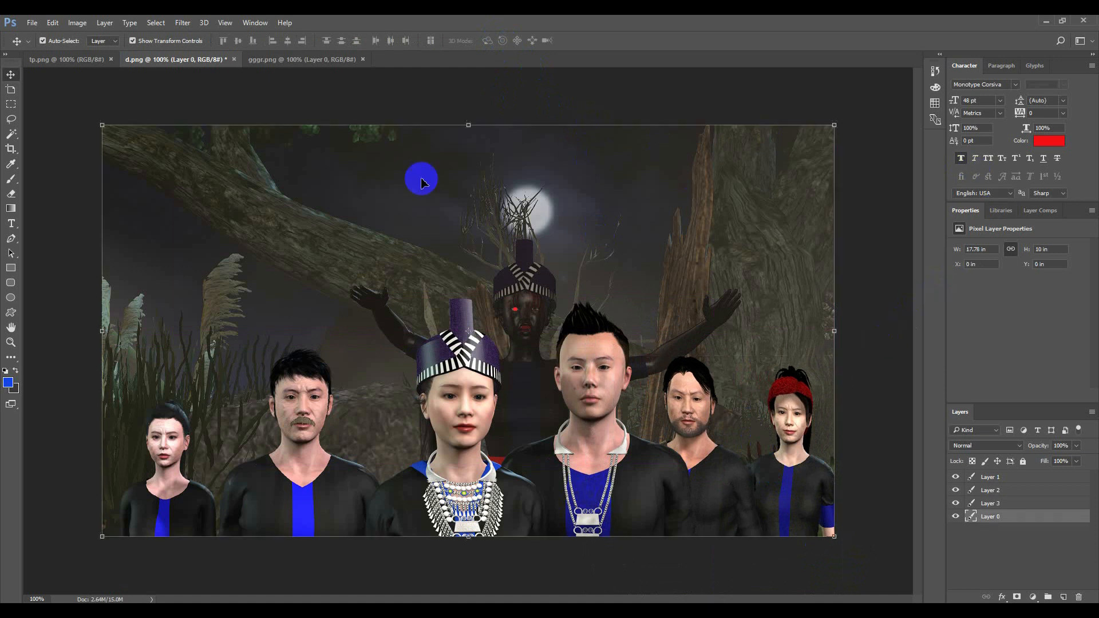
{"action": "left_click", "coordinate": [10, 180]}
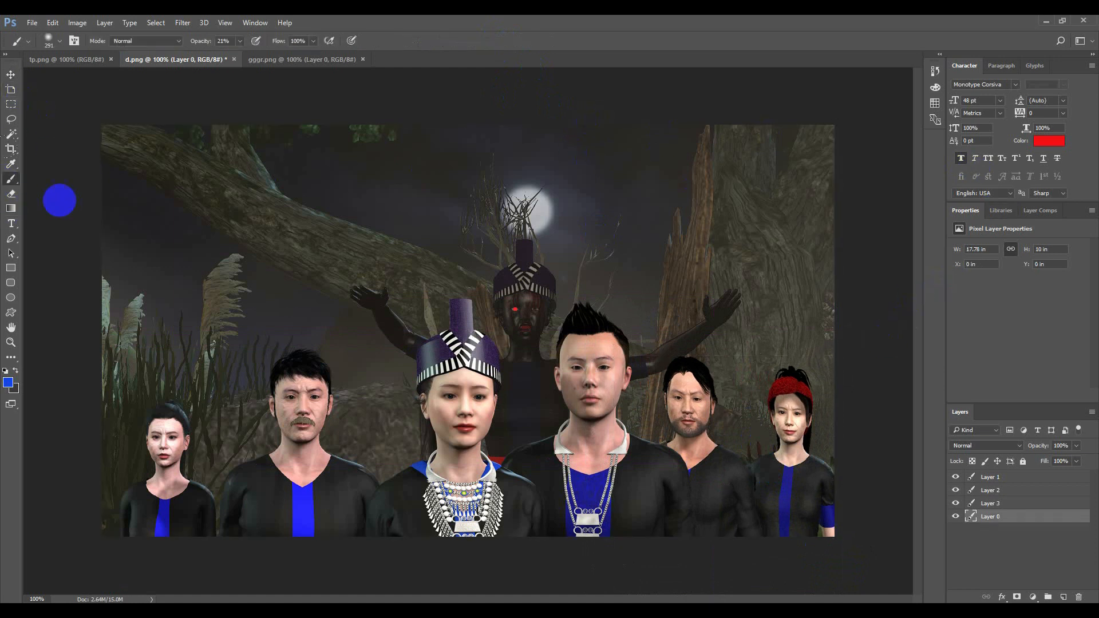
{"action": "left_click", "coordinate": [8, 382]}
{"action": "left_click", "coordinate": [407, 182]}
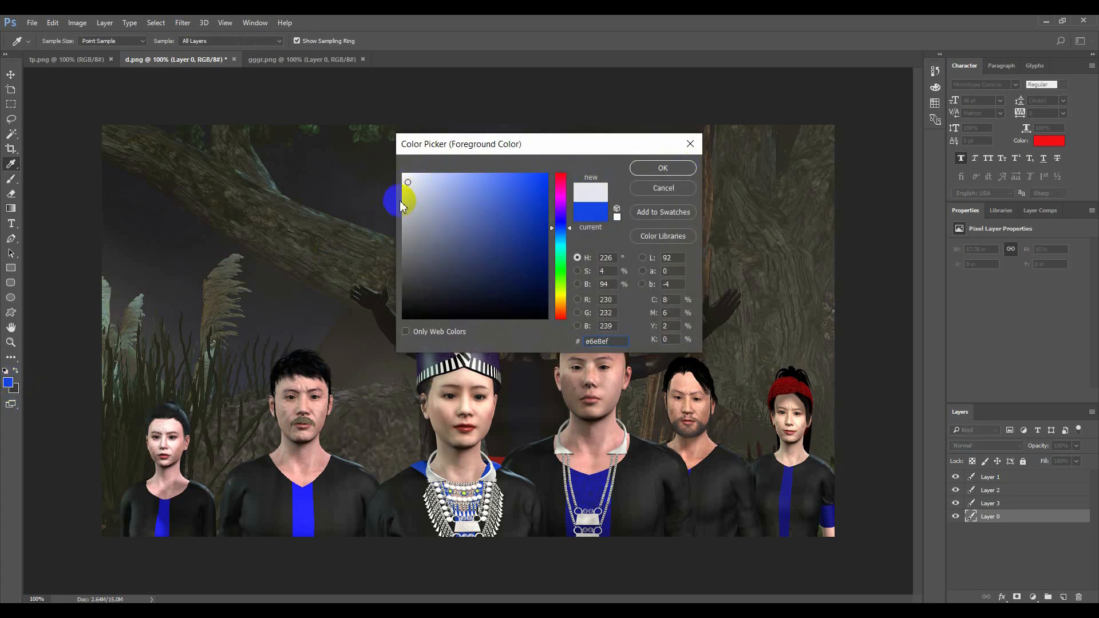
{"action": "left_click", "coordinate": [404, 197]}
{"action": "left_click", "coordinate": [637, 172]}
{"action": "key", "text": "b"}
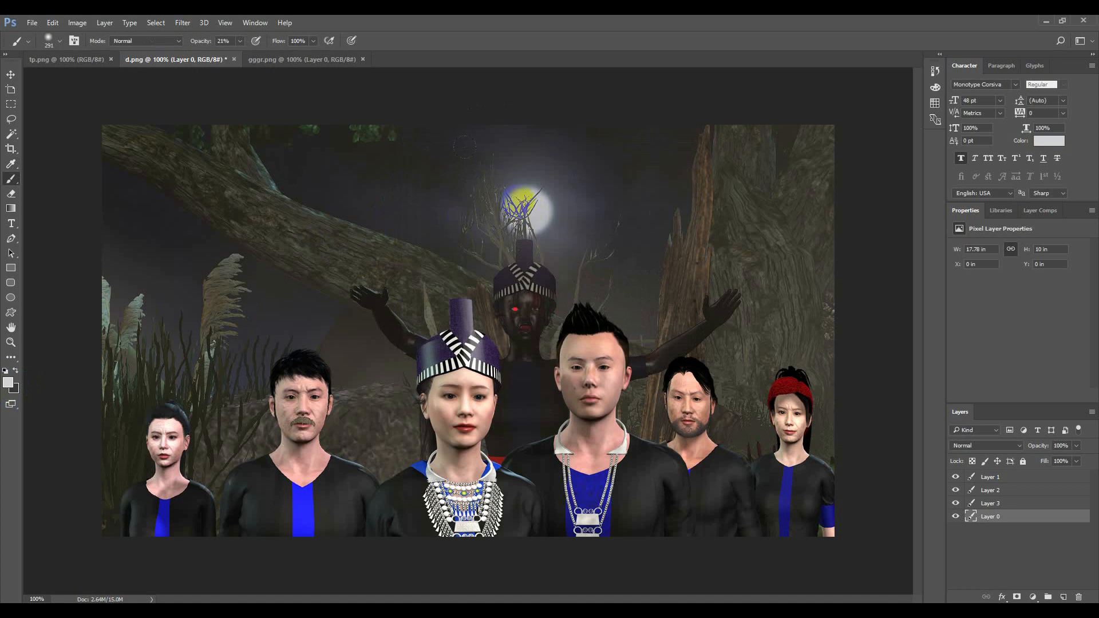
{"action": "left_click", "coordinate": [518, 200]}
{"action": "left_click", "coordinate": [537, 216]}
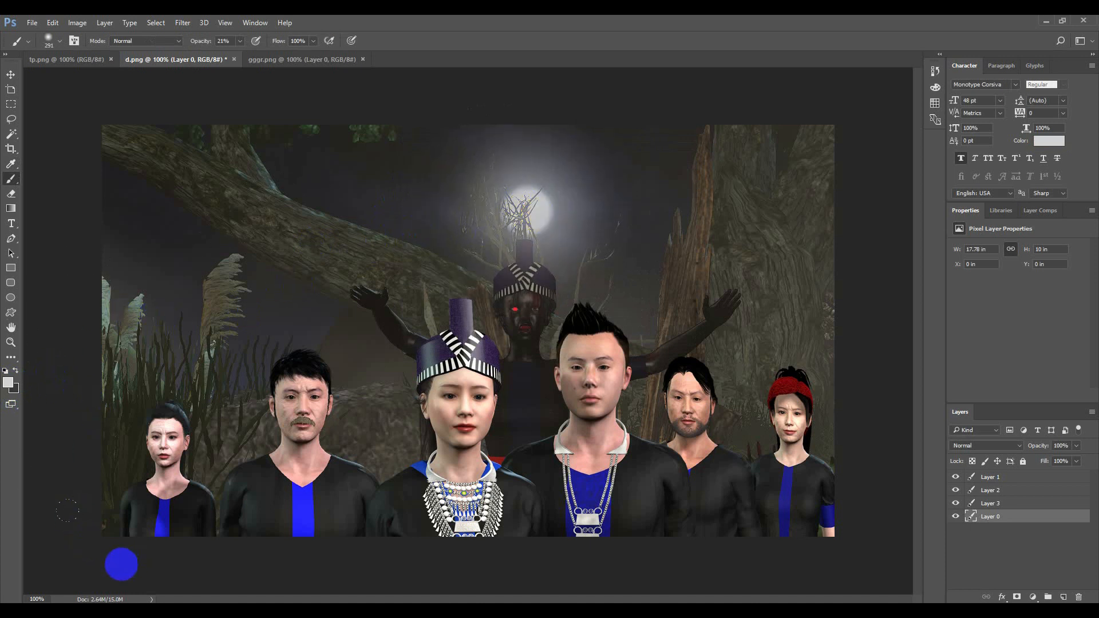
- Set the brush size to 139 px and paint a faint haze along the bottom edge of the forest background
{"action": "left_click", "coordinate": [59, 42]}
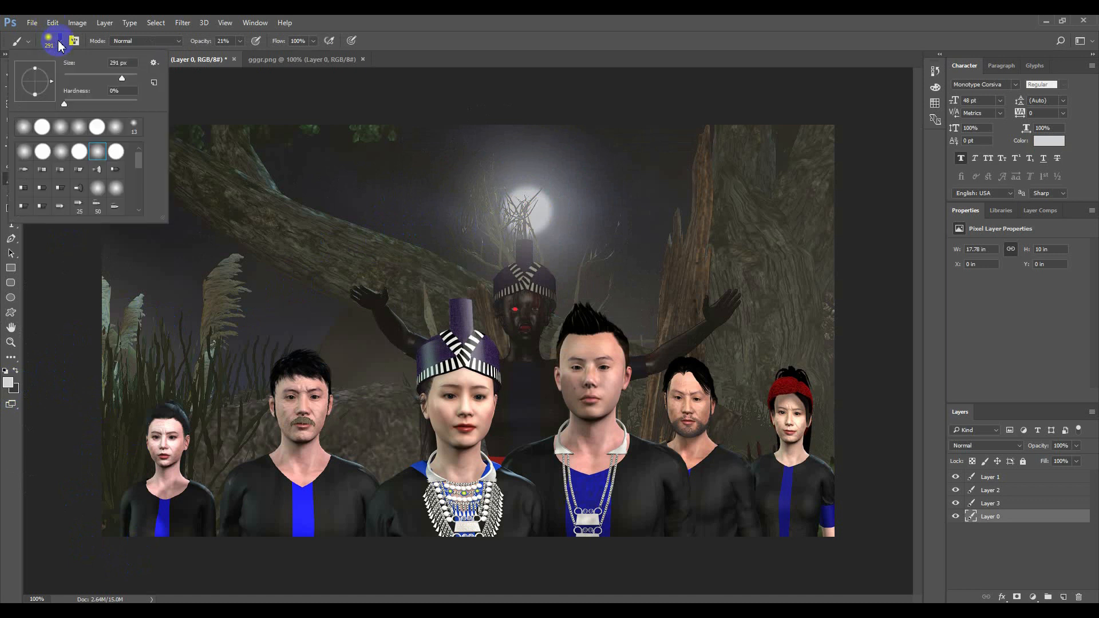
{"action": "left_click", "coordinate": [107, 74]}
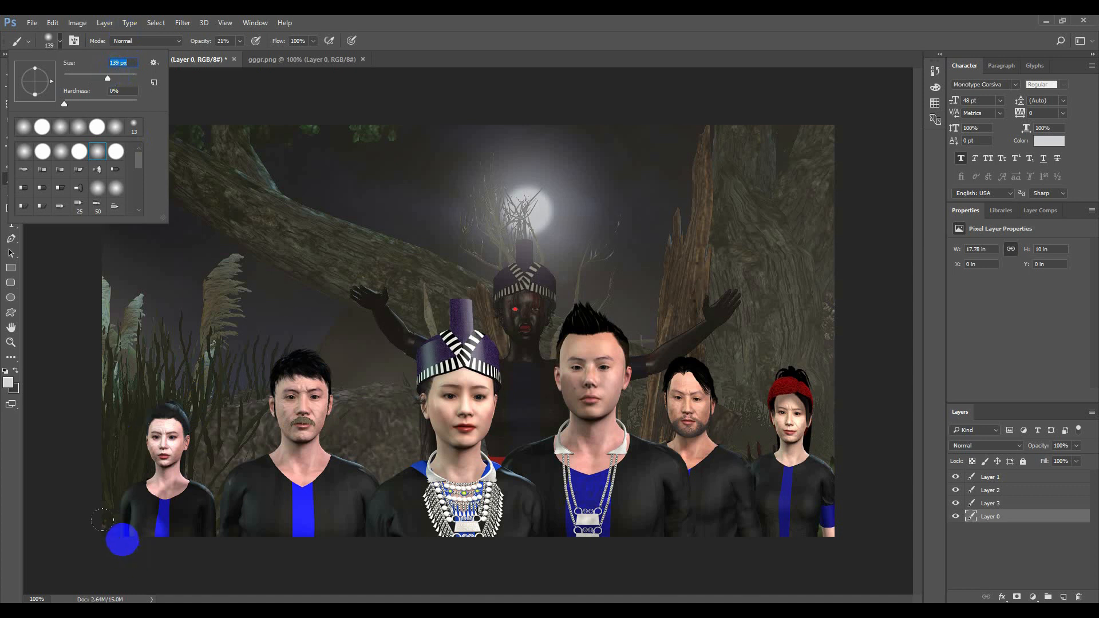
{"action": "mouse_move", "coordinate": [122, 540]}
{"action": "left_mouse_down"}
{"action": "mouse_move", "coordinate": [800, 510]}
{"action": "mouse_move", "coordinate": [528, 516]}
{"action": "mouse_move", "coordinate": [554, 536]}
{"action": "left_mouse_up"}
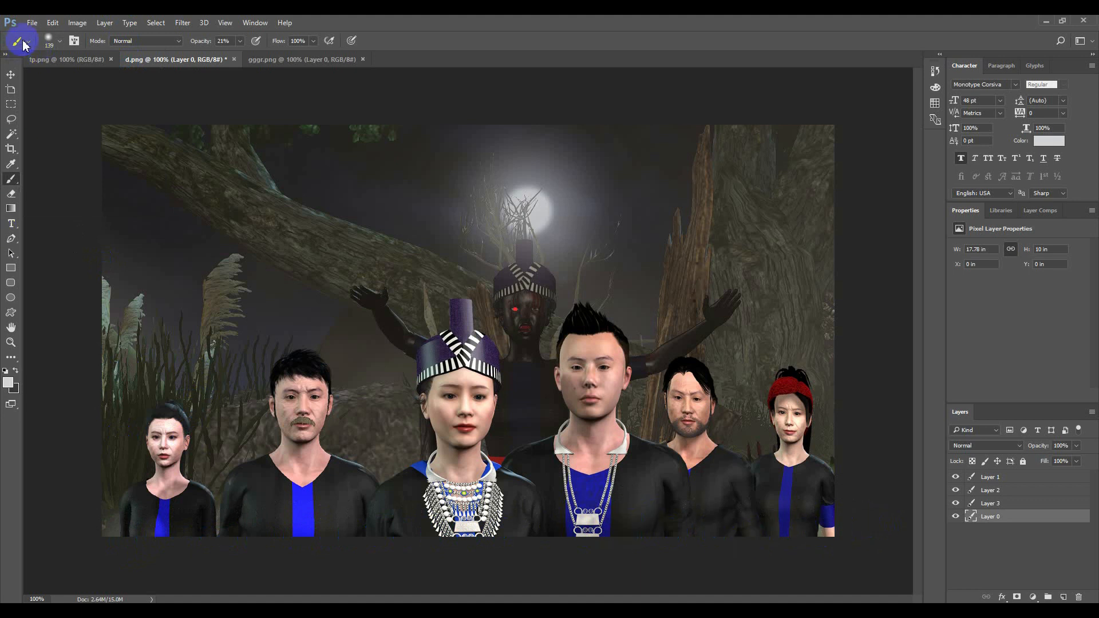
- Open 1239.png from the 3d folder and copy its sparkles layer into d.png over the scene
{"action": "left_click", "coordinate": [32, 23]}
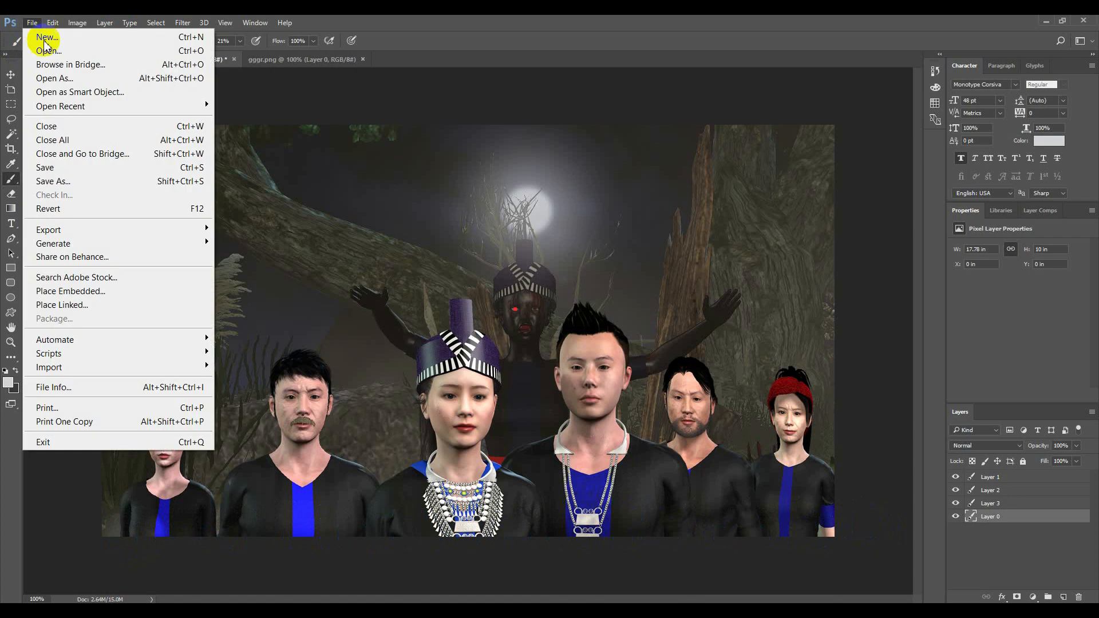
{"action": "left_click", "coordinate": [44, 46]}
{"action": "left_click", "coordinate": [248, 141]}
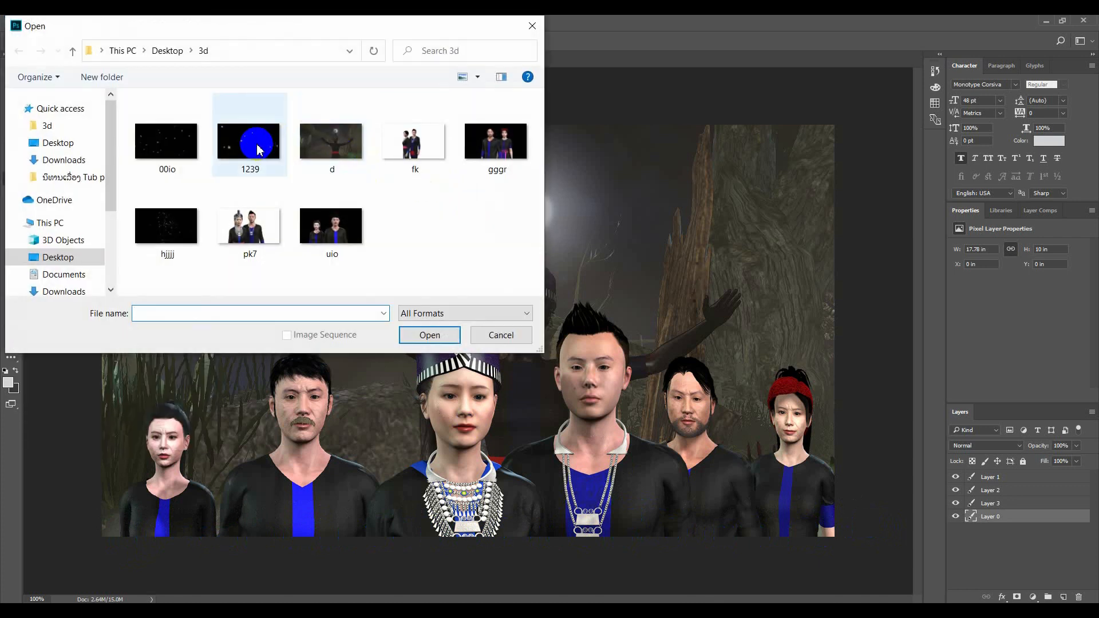
{"action": "left_click", "coordinate": [441, 334]}
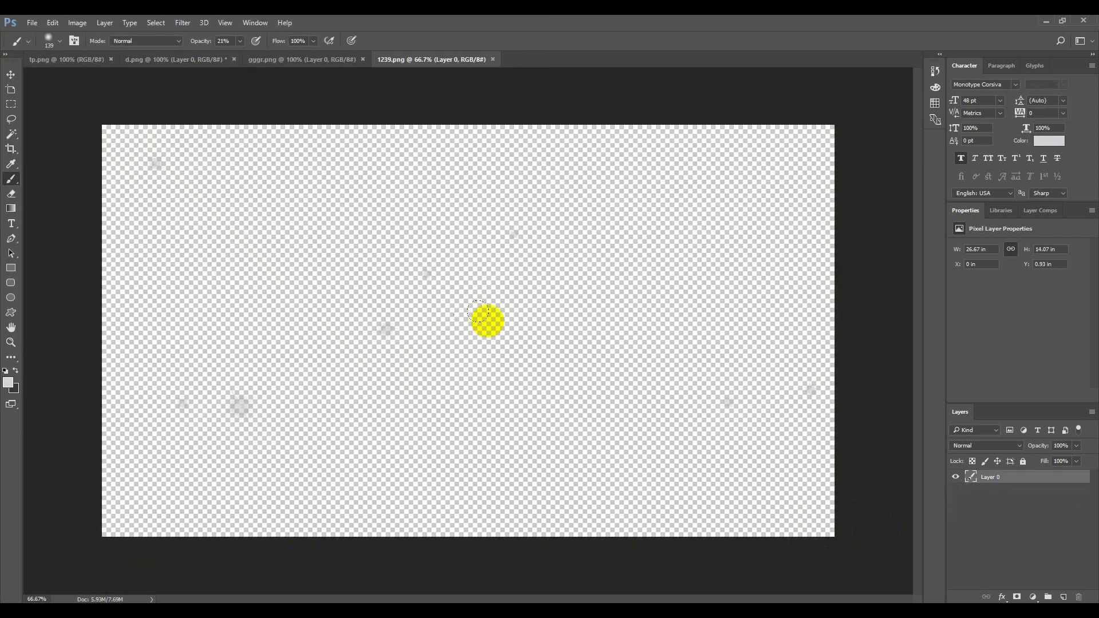
{"action": "left_click", "coordinate": [13, 74]}
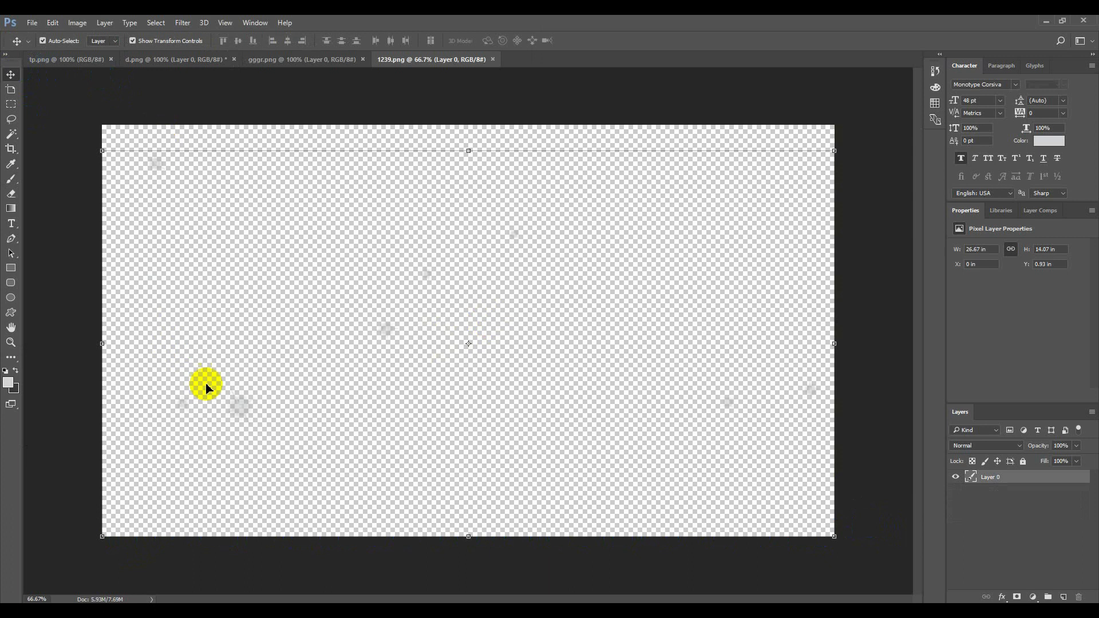
{"action": "left_click_drag", "start_coordinate": [239, 405], "coordinate": [384, 343]}
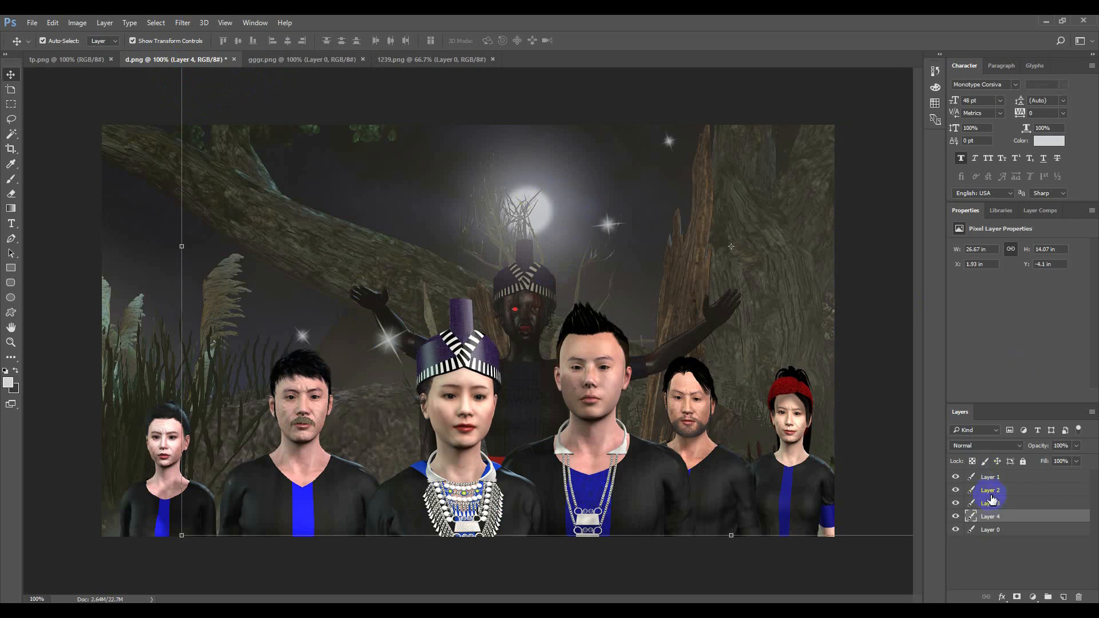
- Move the sparkles layer, Layer 4, to the top of the layer stack above Layer 1
{"action": "left_click", "coordinate": [989, 531]}
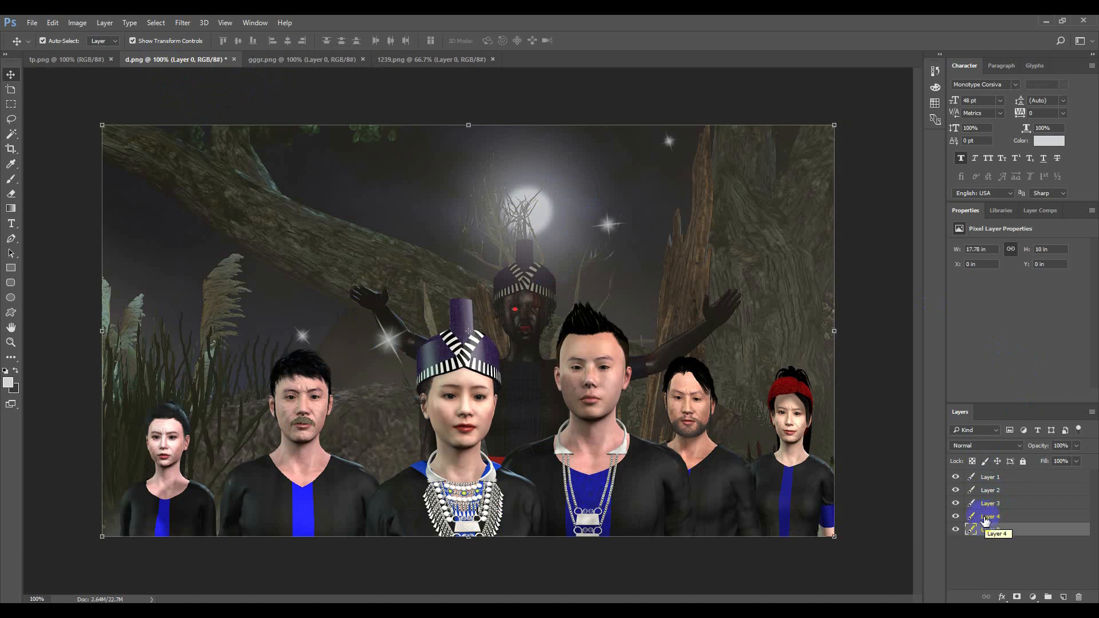
{"action": "left_click", "coordinate": [986, 517]}
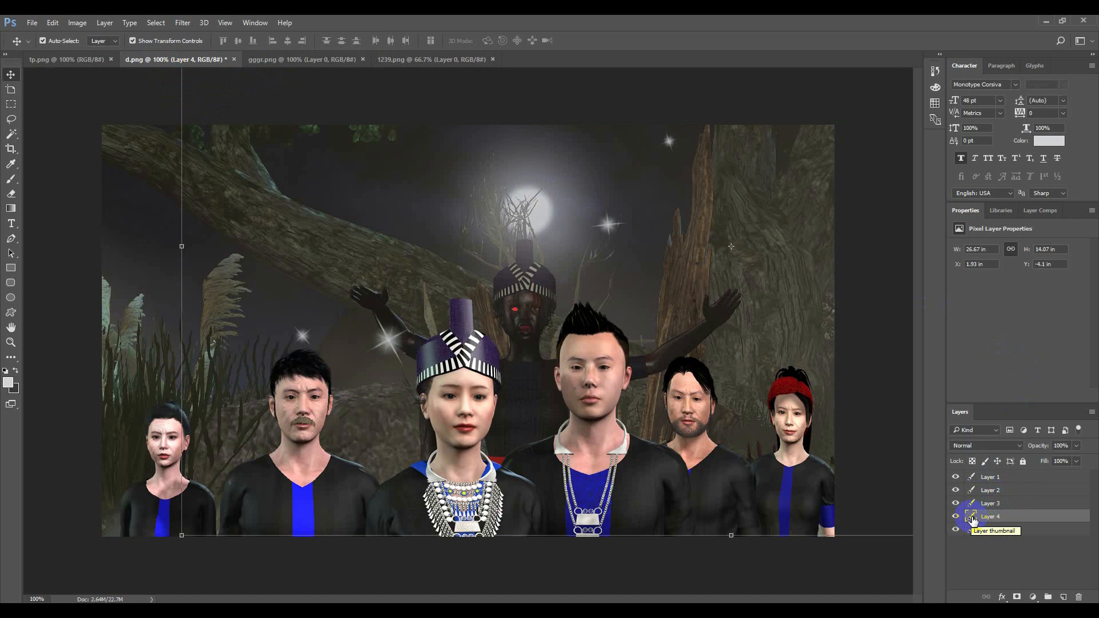
{"action": "left_click_drag", "start_coordinate": [971, 519], "coordinate": [973, 480]}
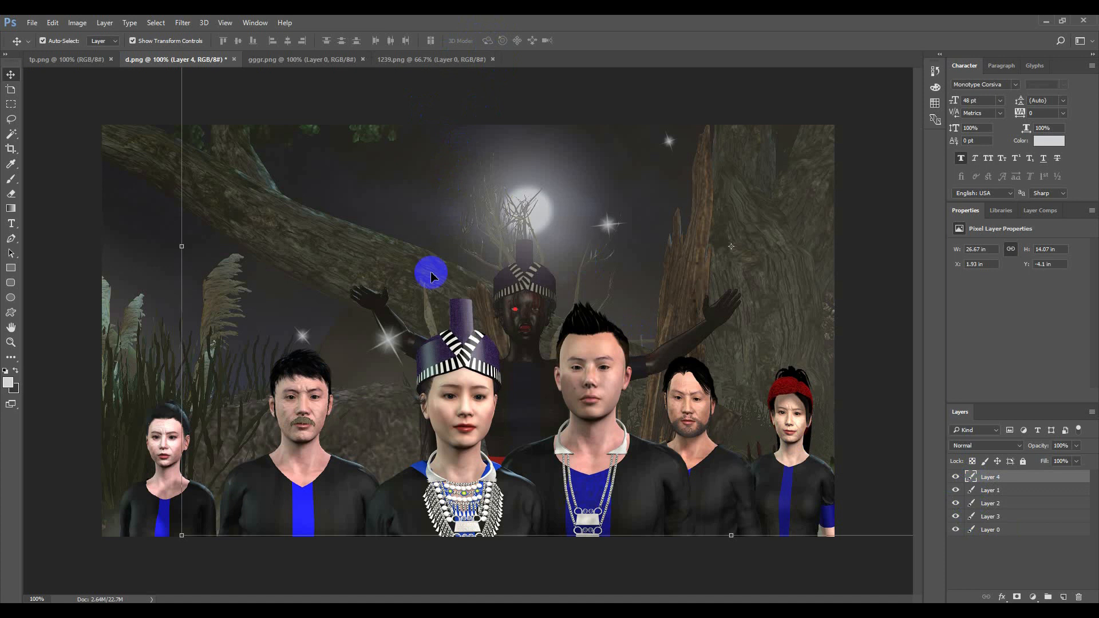
- Scale the sparkles layer to about 22.04 by 9.61 in, position it around the moon and grasses, and apply the transformation
{"action": "left_click_drag", "start_coordinate": [392, 339], "coordinate": [350, 337]}
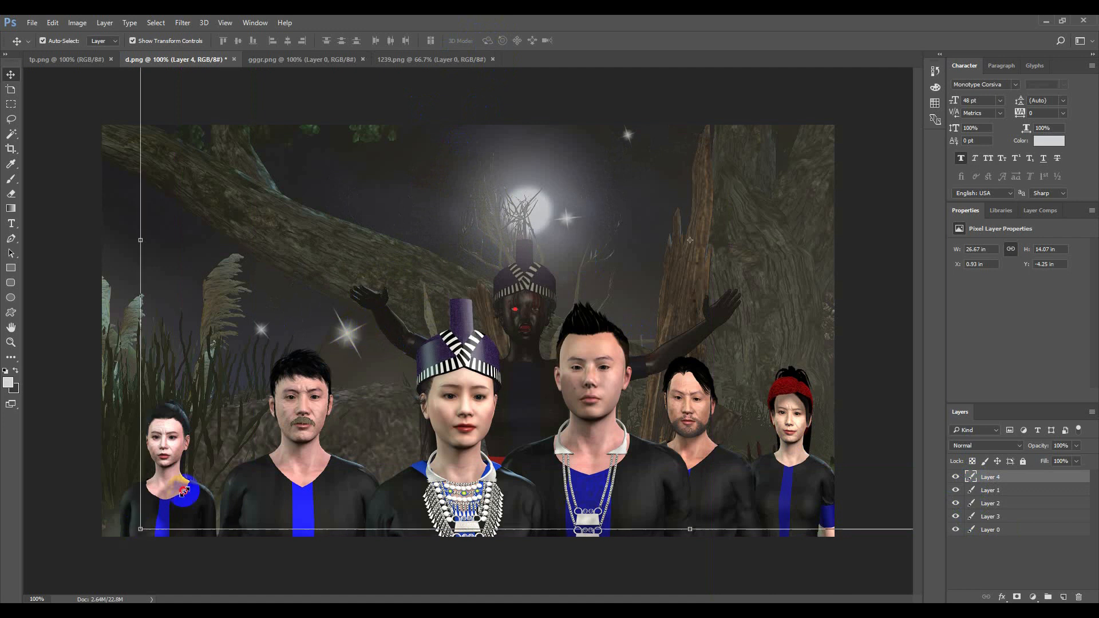
{"action": "left_click_drag", "start_coordinate": [140, 529], "coordinate": [226, 344]}
{"action": "left_click_drag", "start_coordinate": [366, 361], "coordinate": [401, 401]}
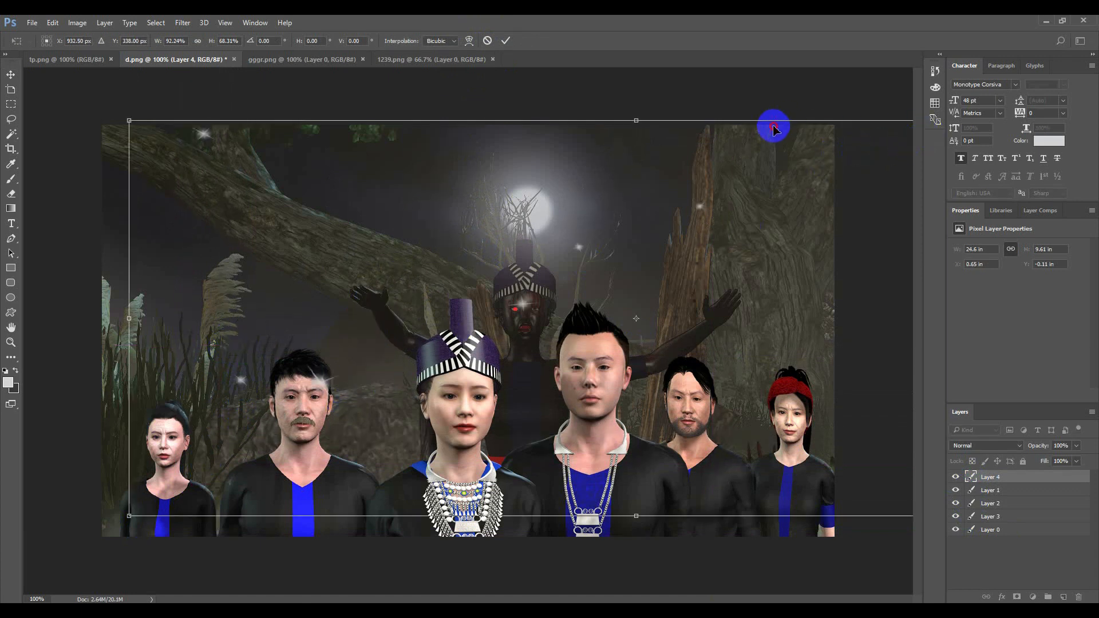
{"action": "left_click_drag", "start_coordinate": [773, 127], "coordinate": [672, 79]}
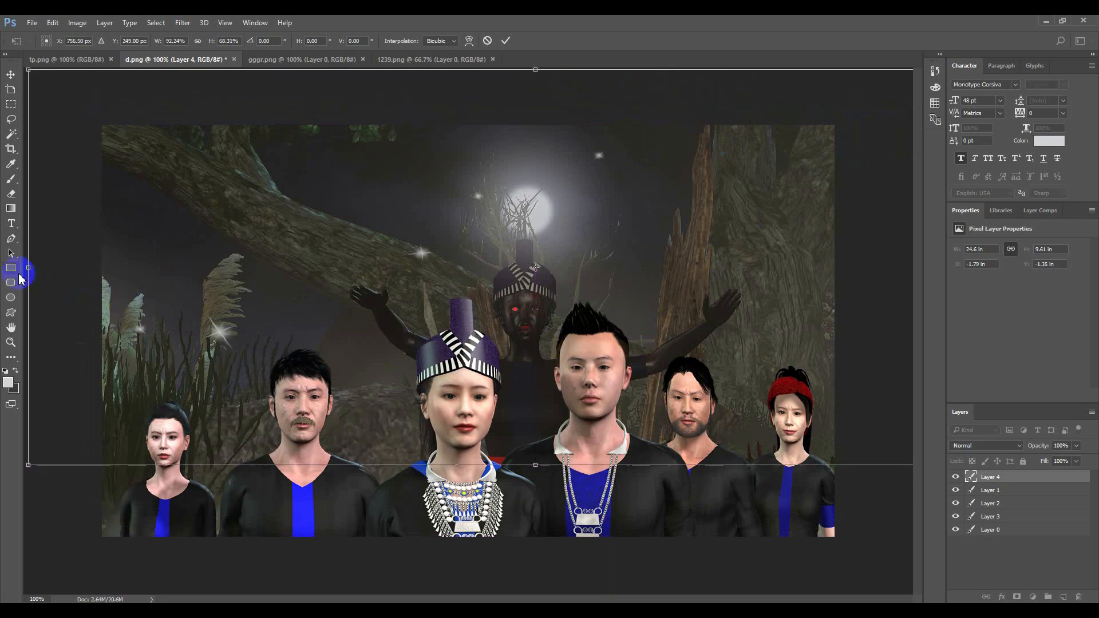
{"action": "mouse_move", "coordinate": [28, 267]}
{"action": "left_mouse_down"}
{"action": "mouse_move", "coordinate": [143, 256]}
{"action": "mouse_move", "coordinate": [131, 249]}
{"action": "left_mouse_up"}
{"action": "left_click", "coordinate": [505, 40]}
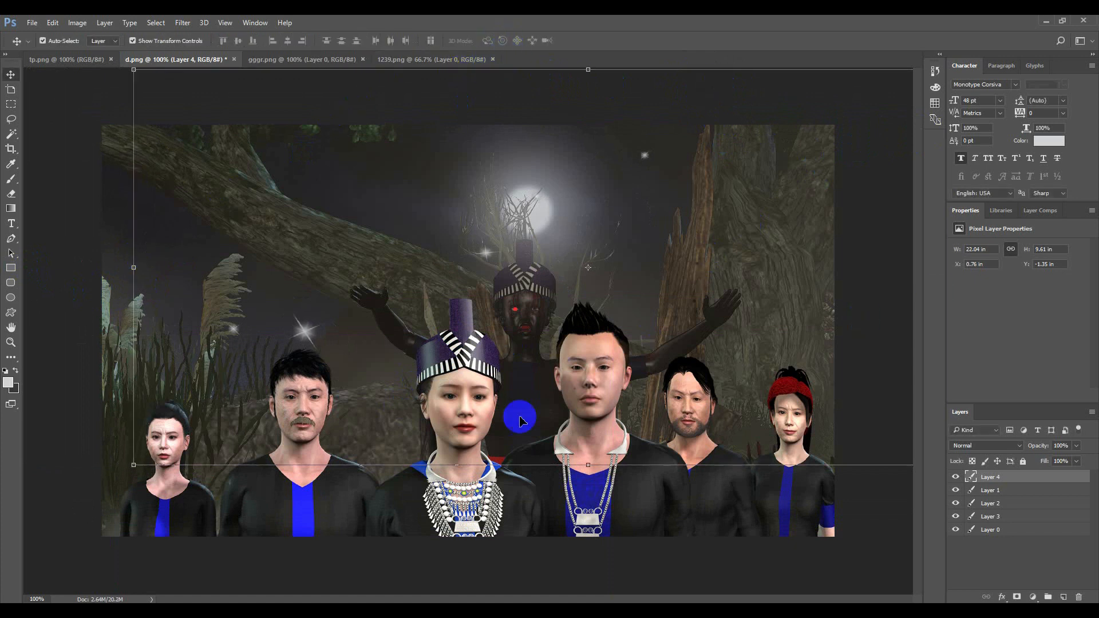
- Select the forest background layer and close the 1239.png and gggr.png documents
{"action": "left_click", "coordinate": [367, 497]}
{"action": "left_click", "coordinate": [176, 169]}
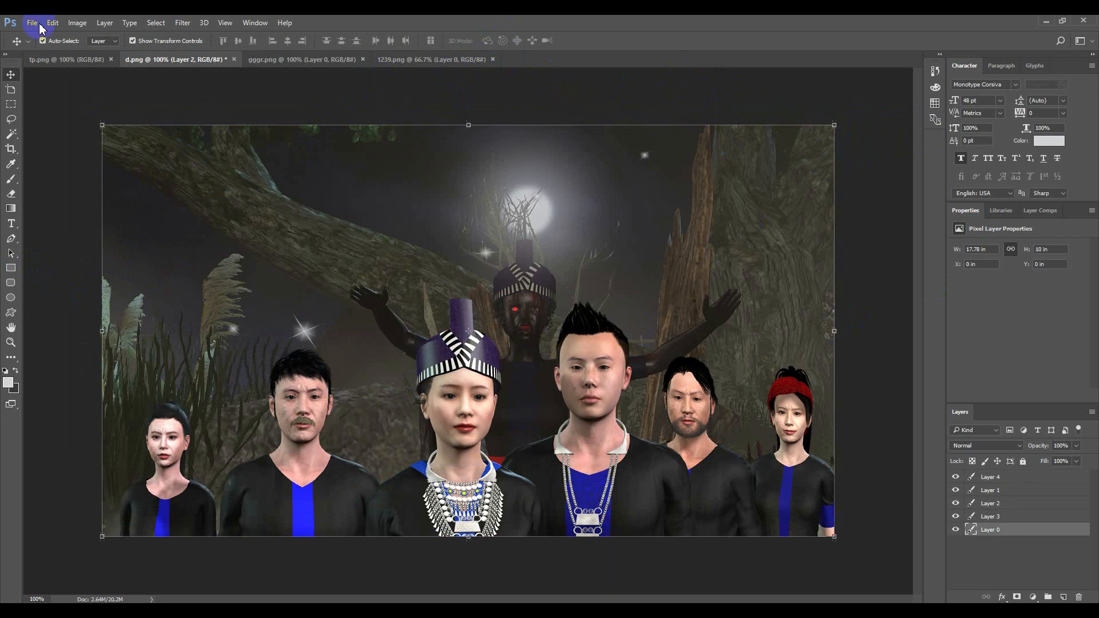
{"action": "left_click", "coordinate": [365, 59]}
{"action": "left_click", "coordinate": [363, 60]}
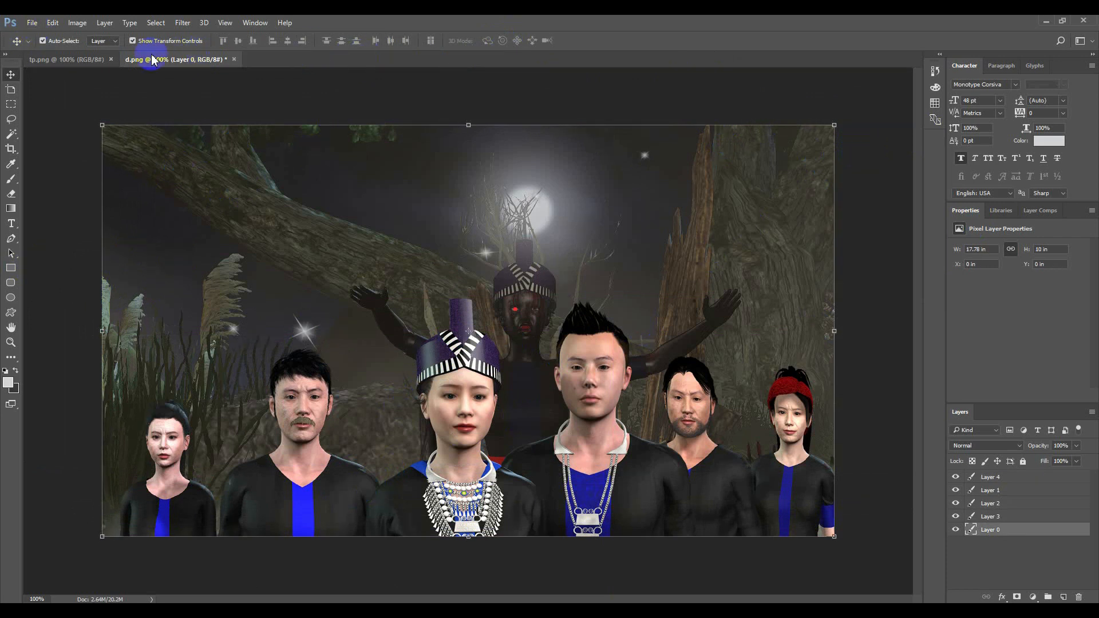
{"action": "left_click", "coordinate": [32, 23]}
{"action": "left_click", "coordinate": [46, 50]}
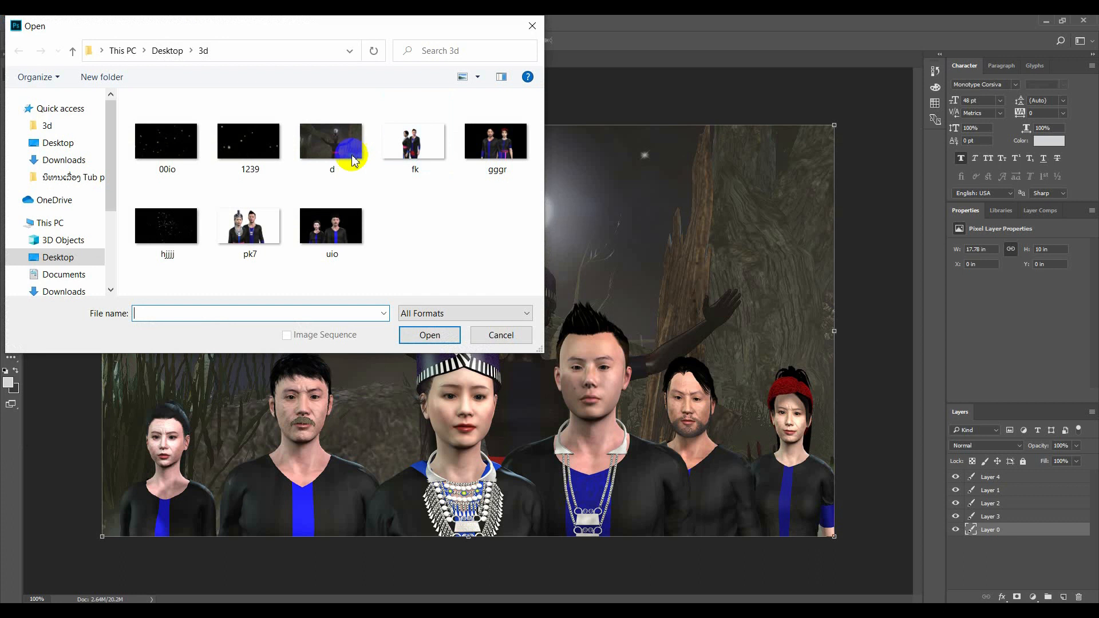
{"action": "left_click", "coordinate": [166, 142]}
{"action": "left_click", "coordinate": [438, 336]}
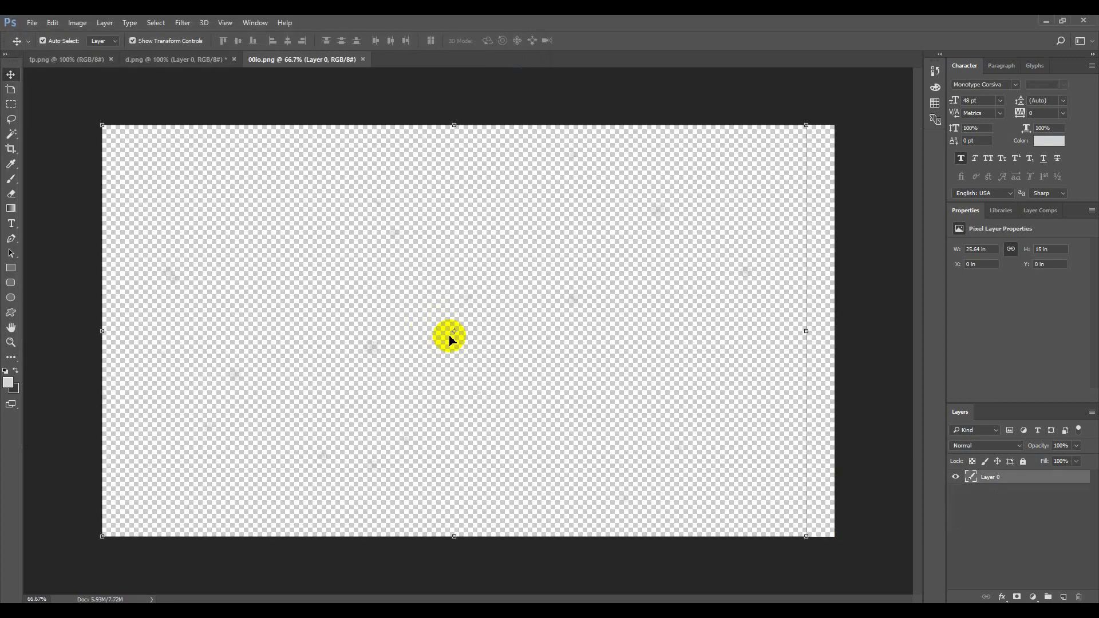
{"action": "left_click", "coordinate": [363, 59]}
- Open hjjjj.png from the 3d folder and copy its scattered flecks into d.png over the right part of the scene
{"action": "left_click", "coordinate": [33, 24]}
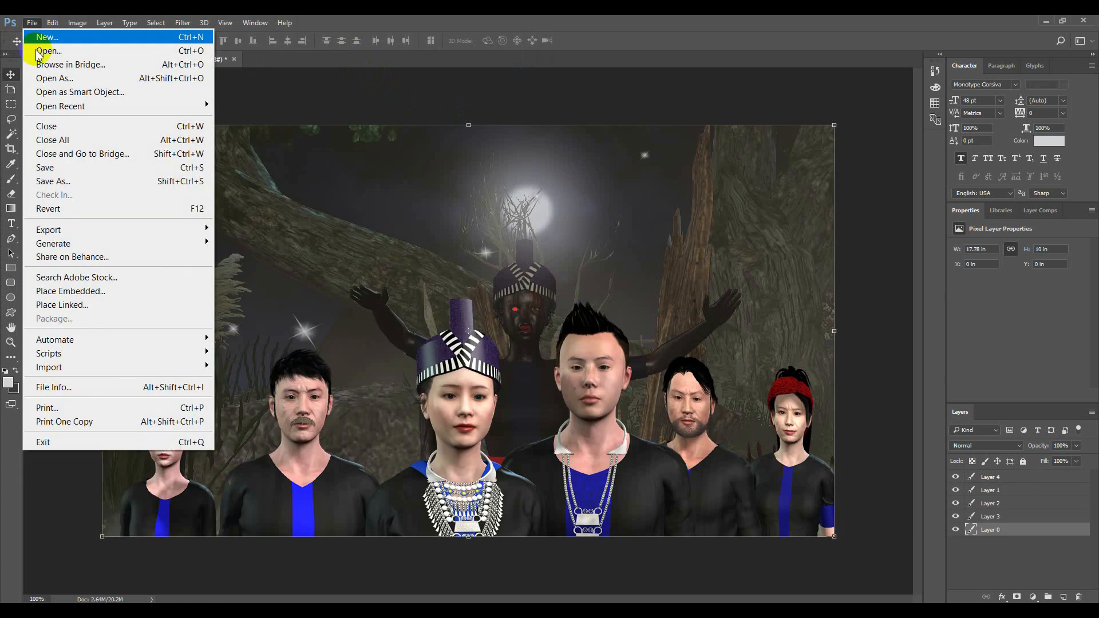
{"action": "left_click", "coordinate": [41, 51]}
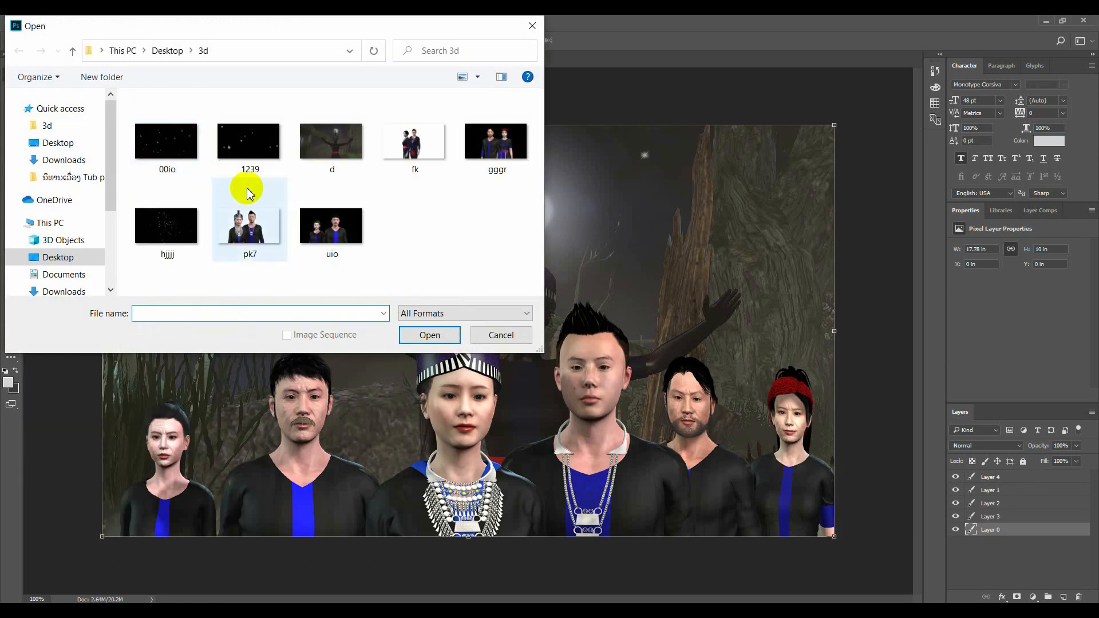
{"action": "left_click", "coordinate": [166, 227]}
{"action": "left_click", "coordinate": [435, 335]}
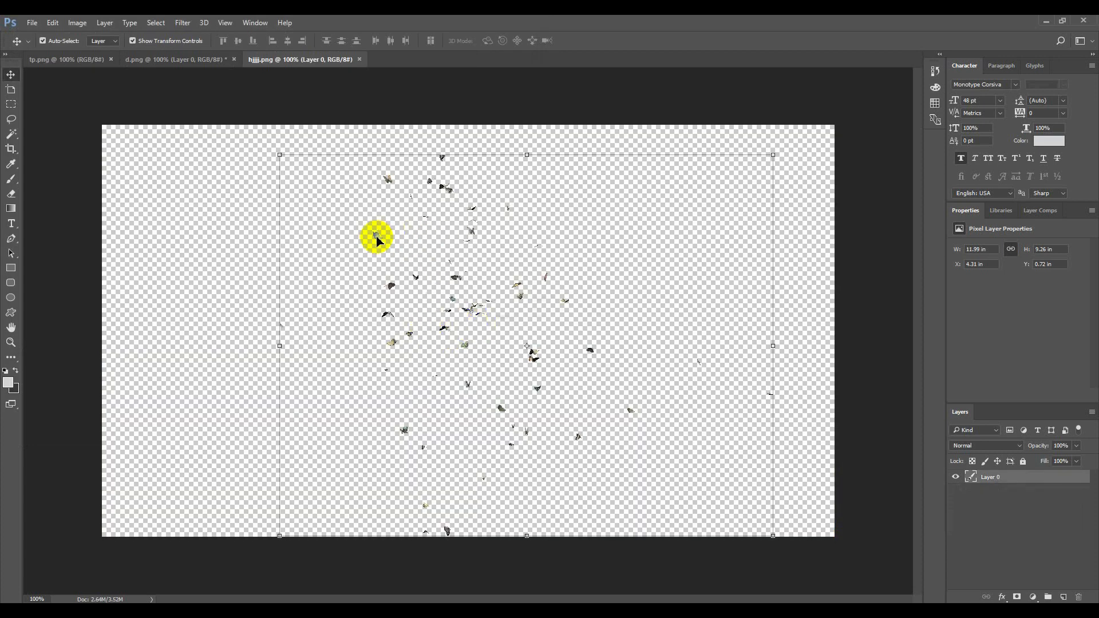
{"action": "left_click_drag", "start_coordinate": [375, 238], "coordinate": [637, 269]}
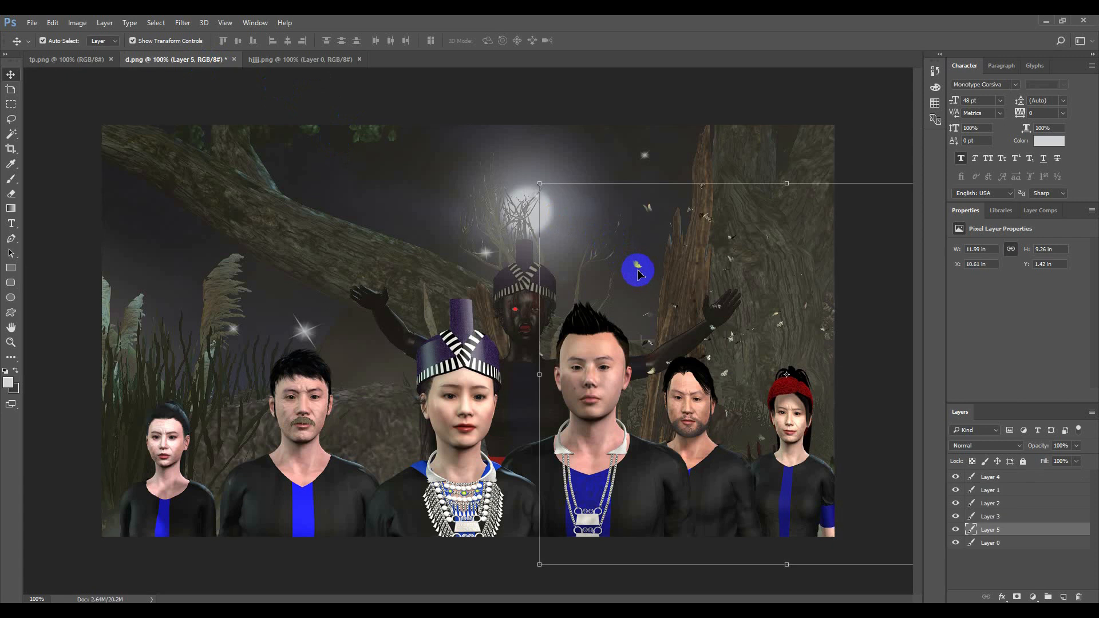
{"action": "left_click_drag", "start_coordinate": [540, 269], "coordinate": [450, 252]}
{"action": "key", "text": "ctrl+z"}
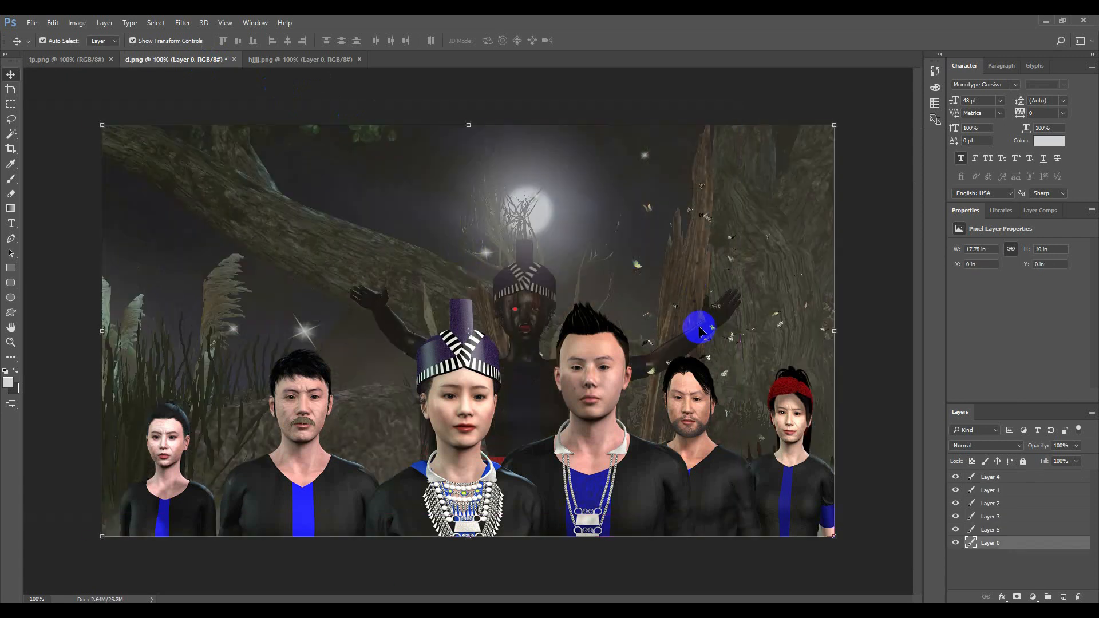
{"action": "left_click_drag", "start_coordinate": [709, 342], "coordinate": [694, 304]}
{"action": "key", "text": "ctrl+z"}
{"action": "key", "text": "ctrl+z"}
{"action": "key", "text": "ctrl+z"}
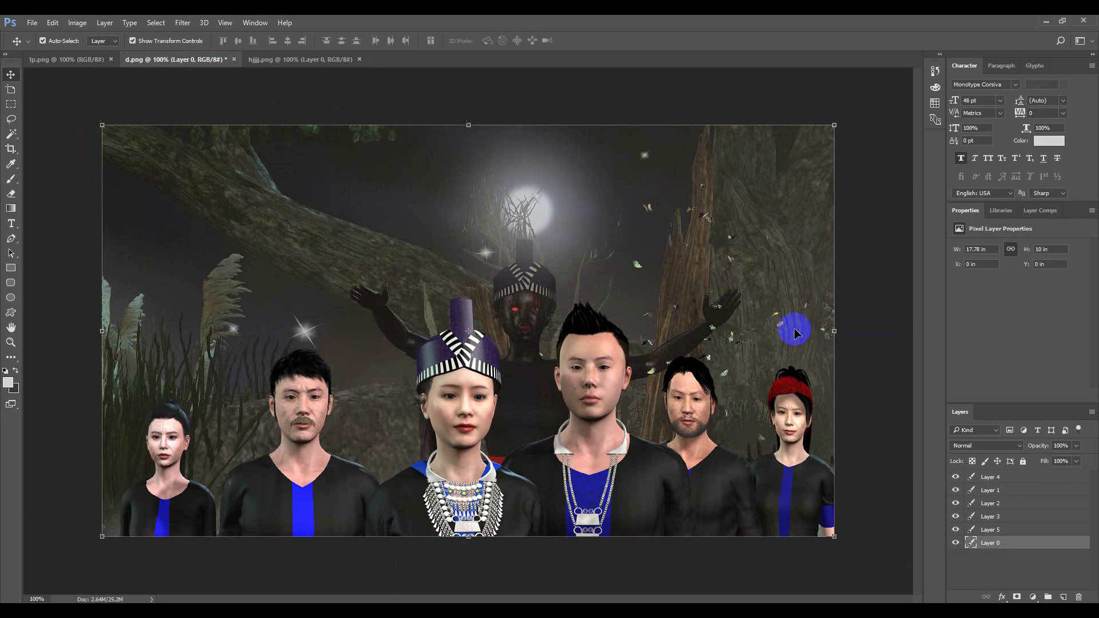
- Move the scattered flecks layer, Layer 5, to the left part of the scene over the grasses and deselect it
{"action": "left_click", "coordinate": [731, 340]}
{"action": "left_click_drag", "start_coordinate": [730, 340], "coordinate": [223, 286]}
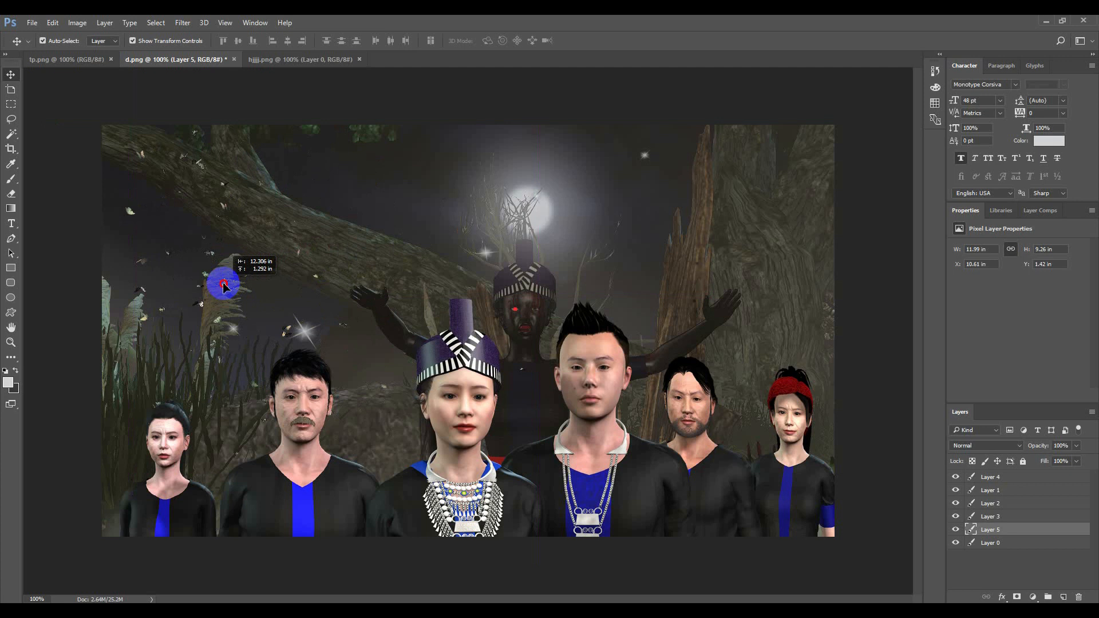
{"action": "left_click_drag", "start_coordinate": [223, 287], "coordinate": [223, 286]}
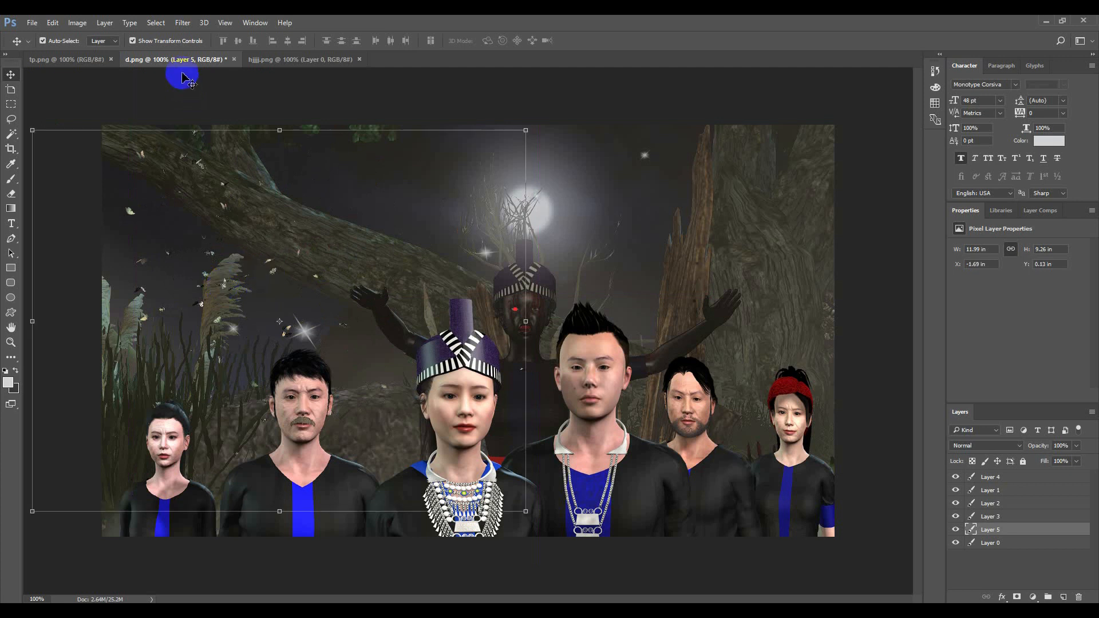
{"action": "left_click", "coordinate": [387, 103]}
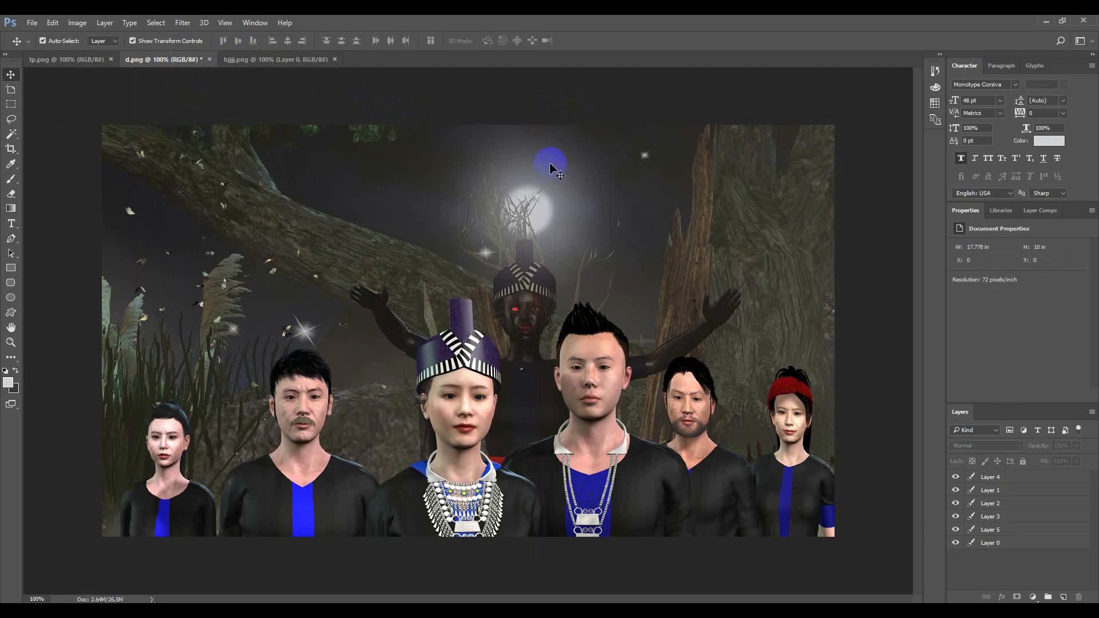
- Brush soft white haze at 21% opacity along the bottom and top edges of the scene on Layer 4
{"action": "left_click", "coordinate": [11, 180]}
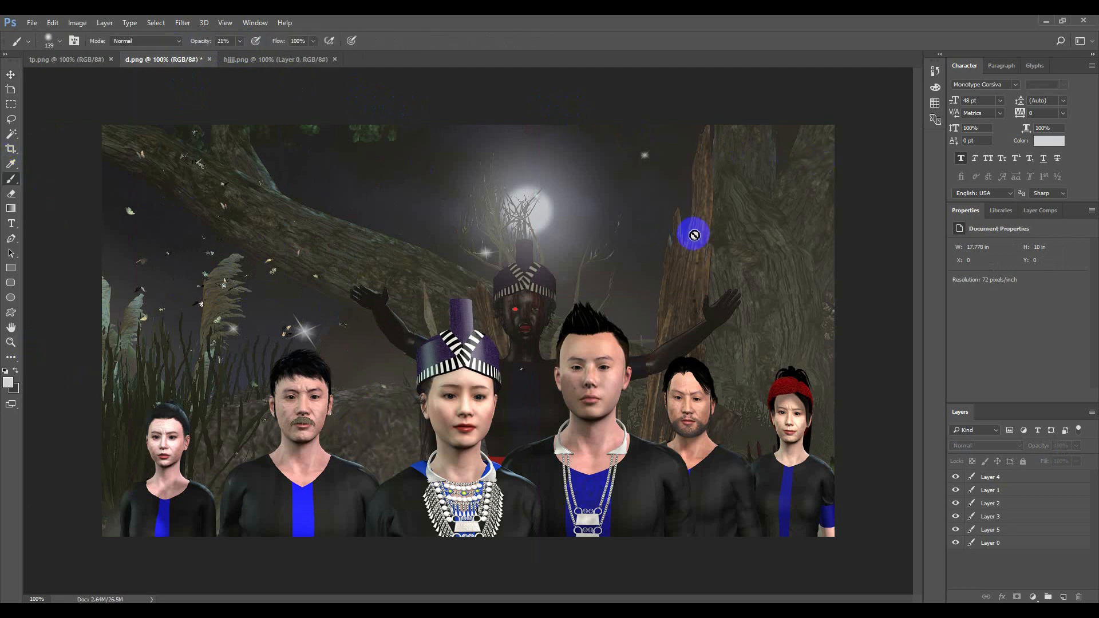
{"action": "left_click", "coordinate": [997, 477]}
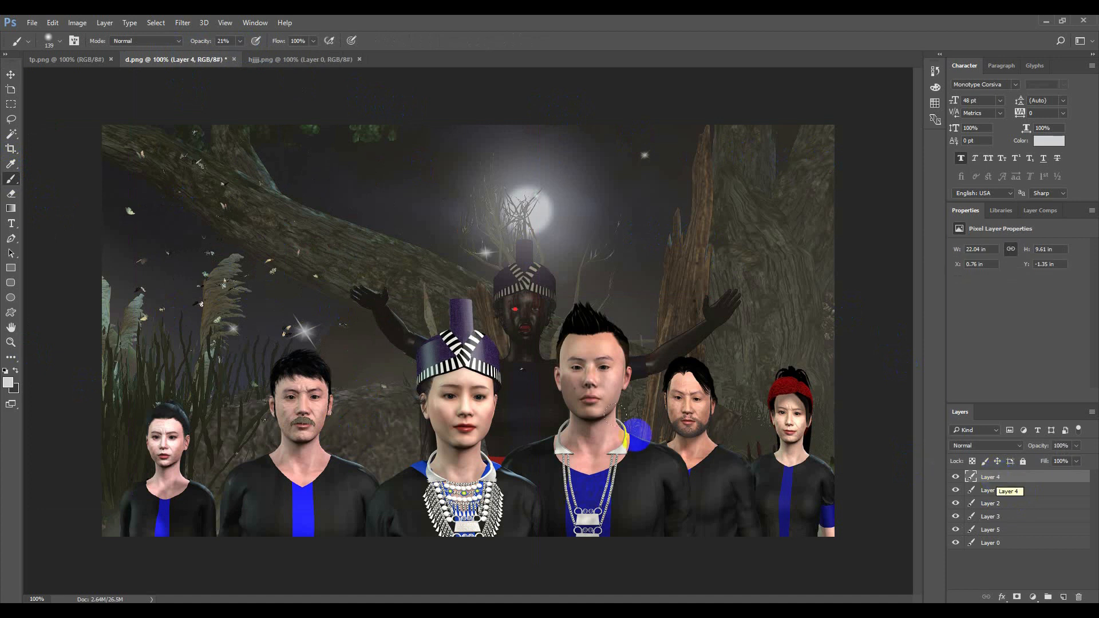
{"action": "mouse_move", "coordinate": [120, 501]}
{"action": "left_mouse_down"}
{"action": "mouse_move", "coordinate": [257, 514]}
{"action": "mouse_move", "coordinate": [833, 514]}
{"action": "mouse_move", "coordinate": [554, 537]}
{"action": "mouse_move", "coordinate": [234, 531]}
{"action": "mouse_move", "coordinate": [69, 498]}
{"action": "mouse_move", "coordinate": [162, 524]}
{"action": "mouse_move", "coordinate": [517, 530]}
{"action": "mouse_move", "coordinate": [854, 497]}
{"action": "mouse_move", "coordinate": [806, 528]}
{"action": "mouse_move", "coordinate": [106, 569]}
{"action": "left_mouse_up"}
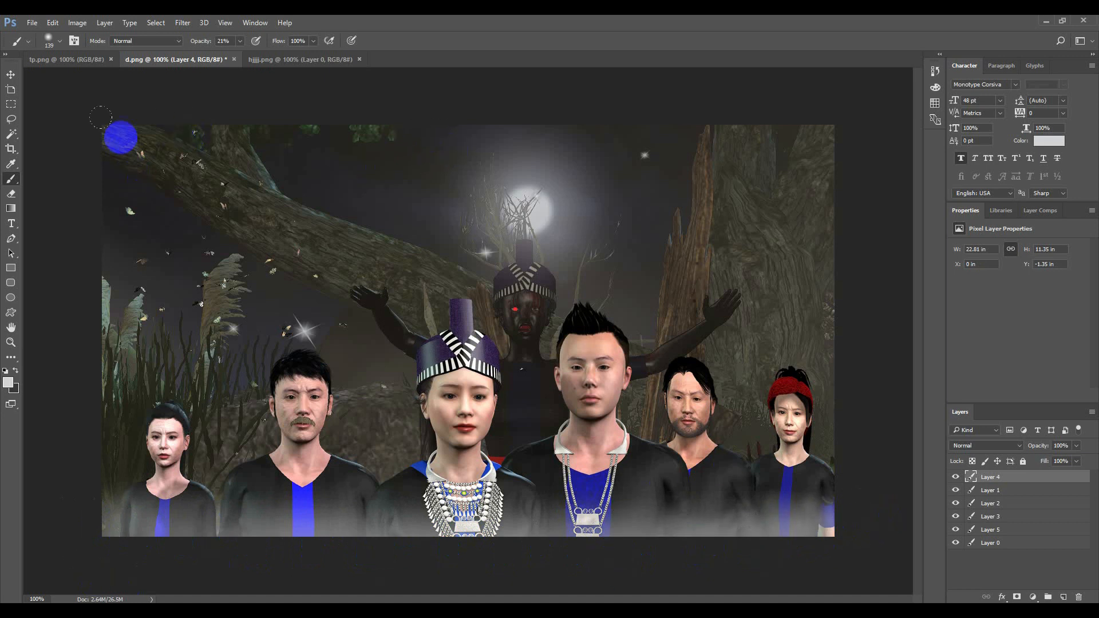
{"action": "mouse_move", "coordinate": [120, 138]}
{"action": "left_mouse_down"}
{"action": "mouse_move", "coordinate": [113, 147]}
{"action": "mouse_move", "coordinate": [189, 129]}
{"action": "mouse_move", "coordinate": [115, 114]}
{"action": "mouse_move", "coordinate": [476, 77]}
{"action": "mouse_move", "coordinate": [262, 108]}
{"action": "mouse_move", "coordinate": [945, 92]}
{"action": "mouse_move", "coordinate": [797, 115]}
{"action": "mouse_move", "coordinate": [868, 140]}
{"action": "mouse_move", "coordinate": [410, 93]}
{"action": "mouse_move", "coordinate": [314, 106]}
{"action": "left_mouse_up"}
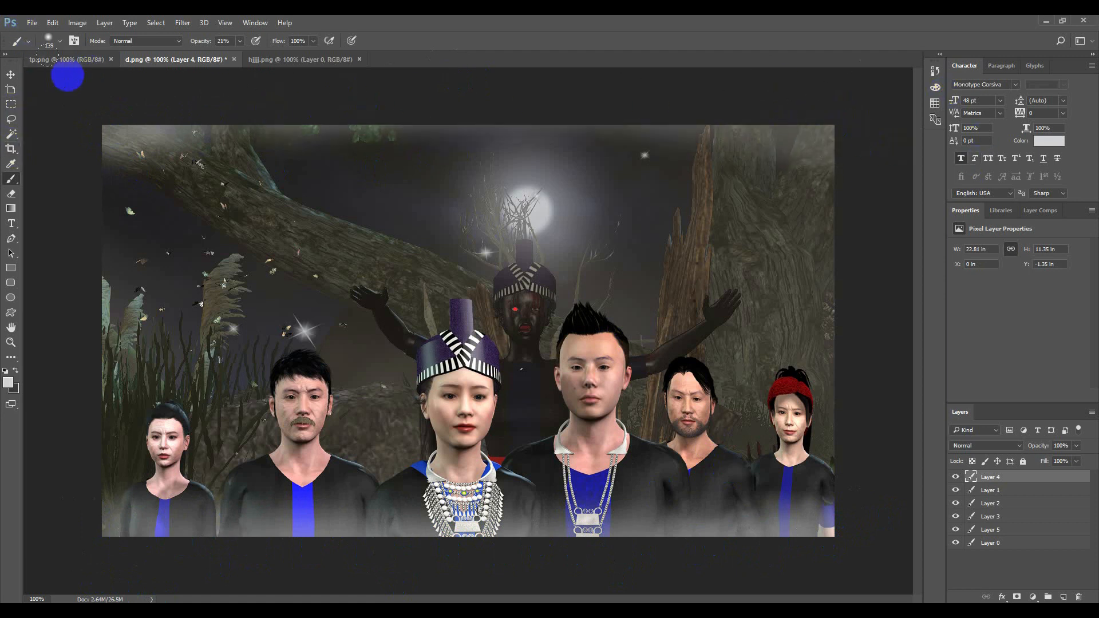
- Start a text line reading "kao" over the tree branch and set its size to 72 pt
{"action": "left_click", "coordinate": [12, 224]}
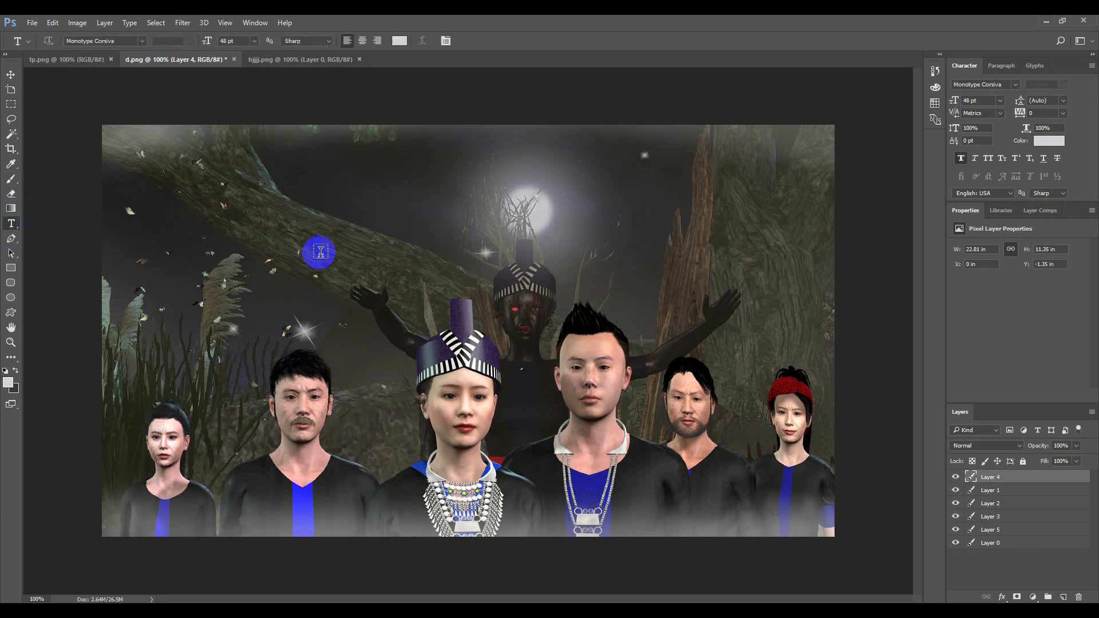
{"action": "left_click", "coordinate": [337, 267]}
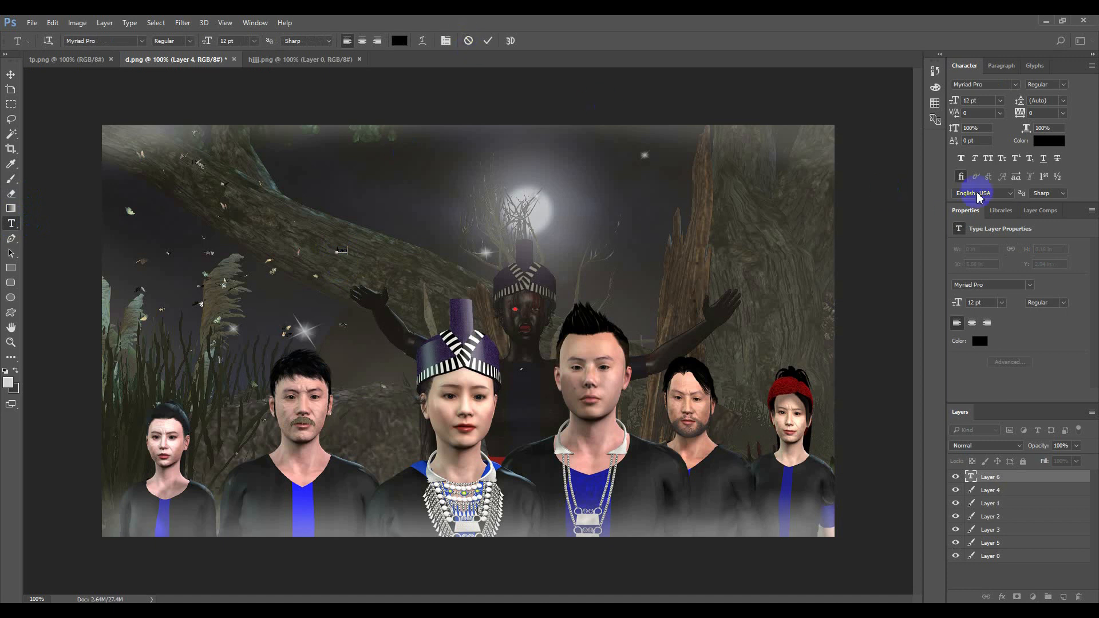
{"action": "left_click", "coordinate": [1000, 103]}
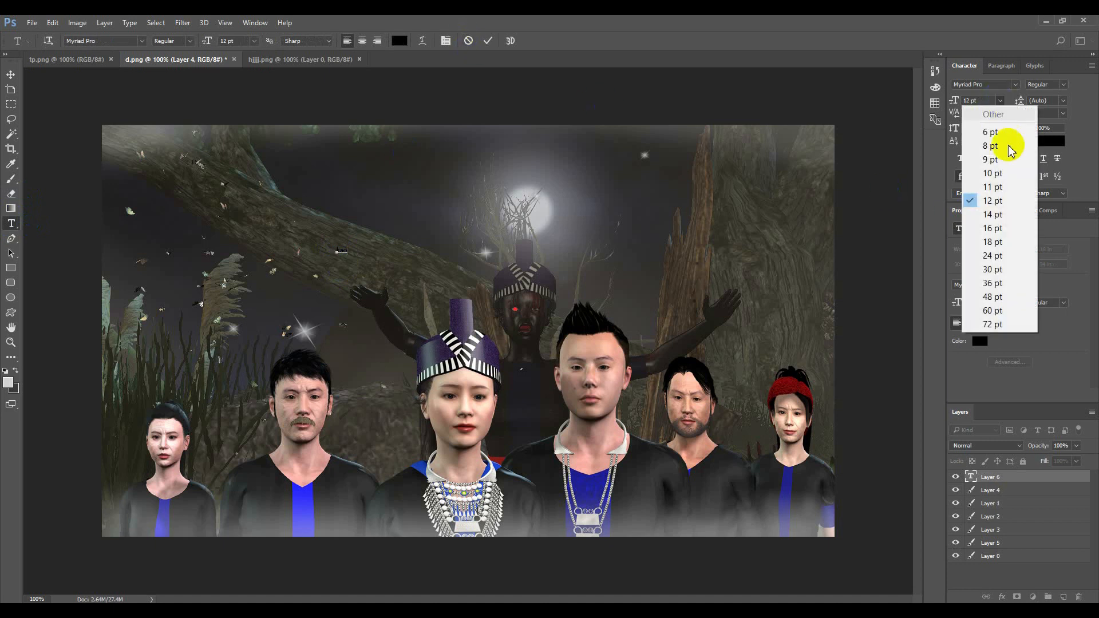
{"action": "left_click", "coordinate": [999, 318]}
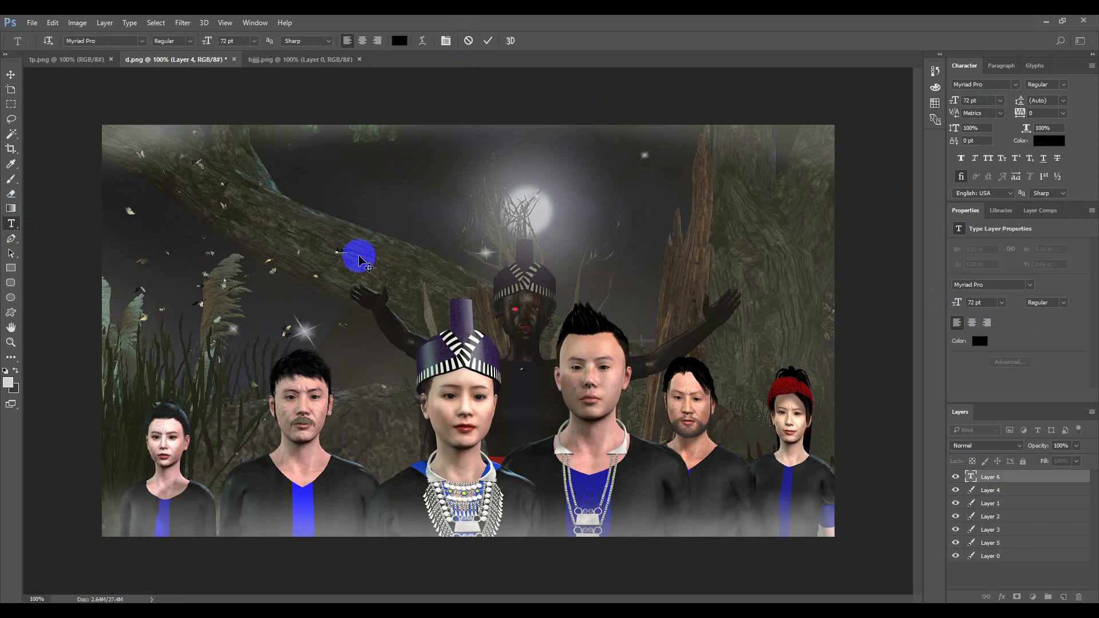
{"action": "left_click", "coordinate": [350, 252]}
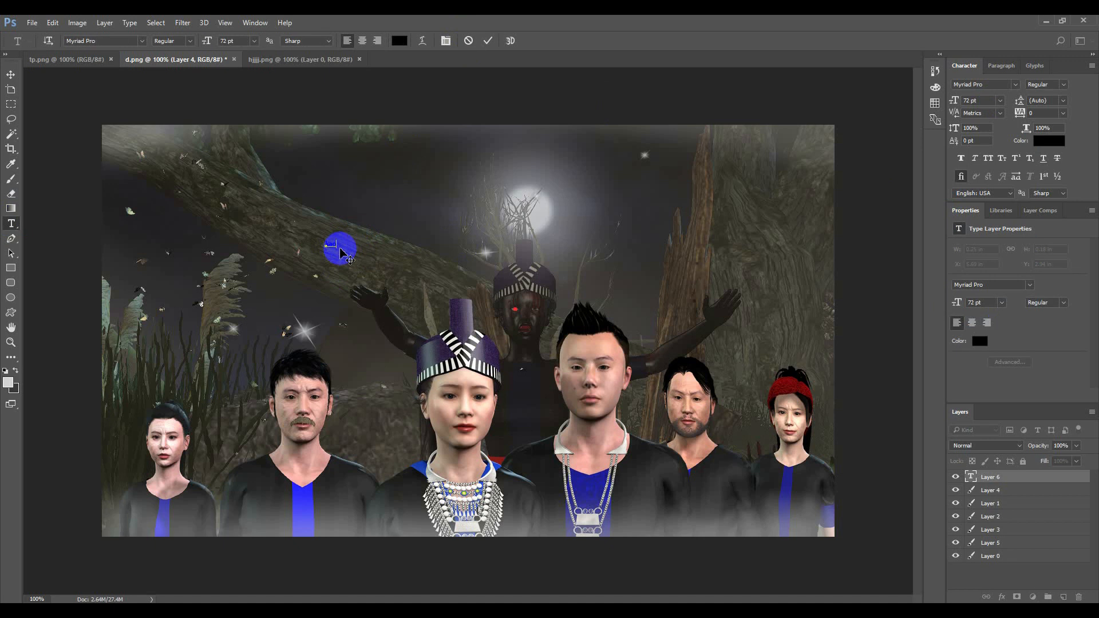
{"action": "left_click_drag", "start_coordinate": [336, 246], "coordinate": [302, 239]}
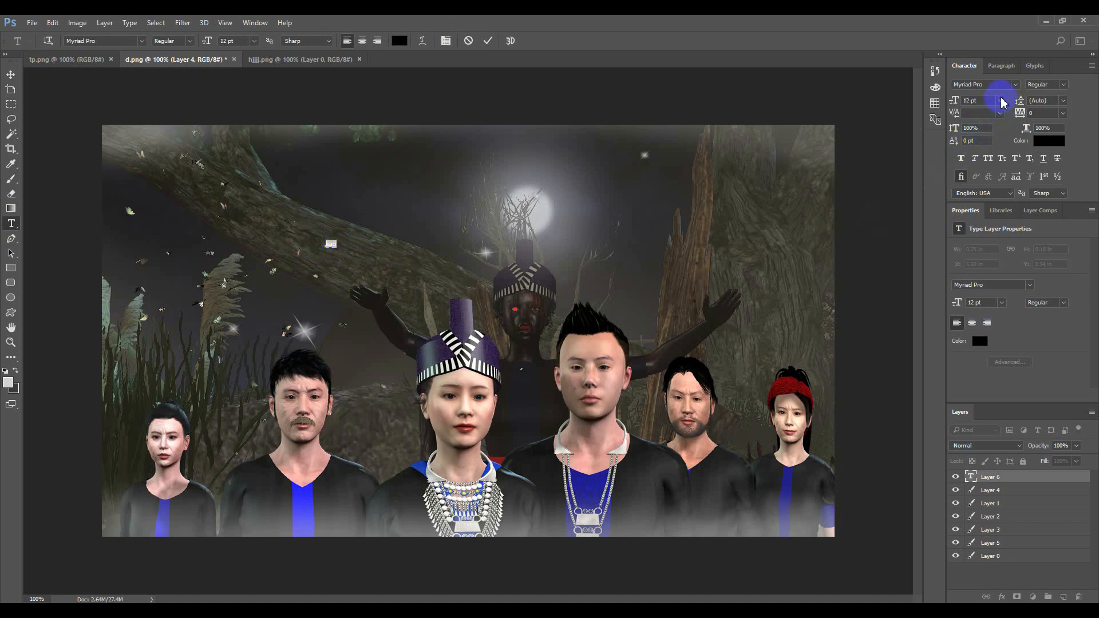
{"action": "left_click", "coordinate": [1001, 102]}
{"action": "left_click", "coordinate": [987, 318]}
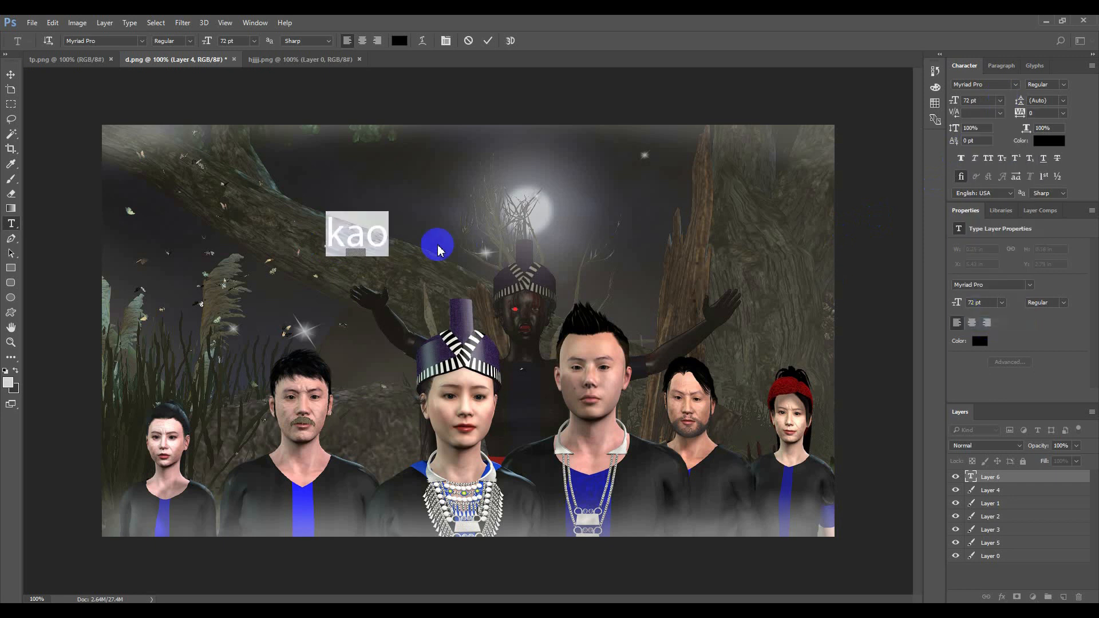
- Extend the text to read "kaoXLY CHANNEL" and commit it
{"action": "left_click", "coordinate": [392, 248]}
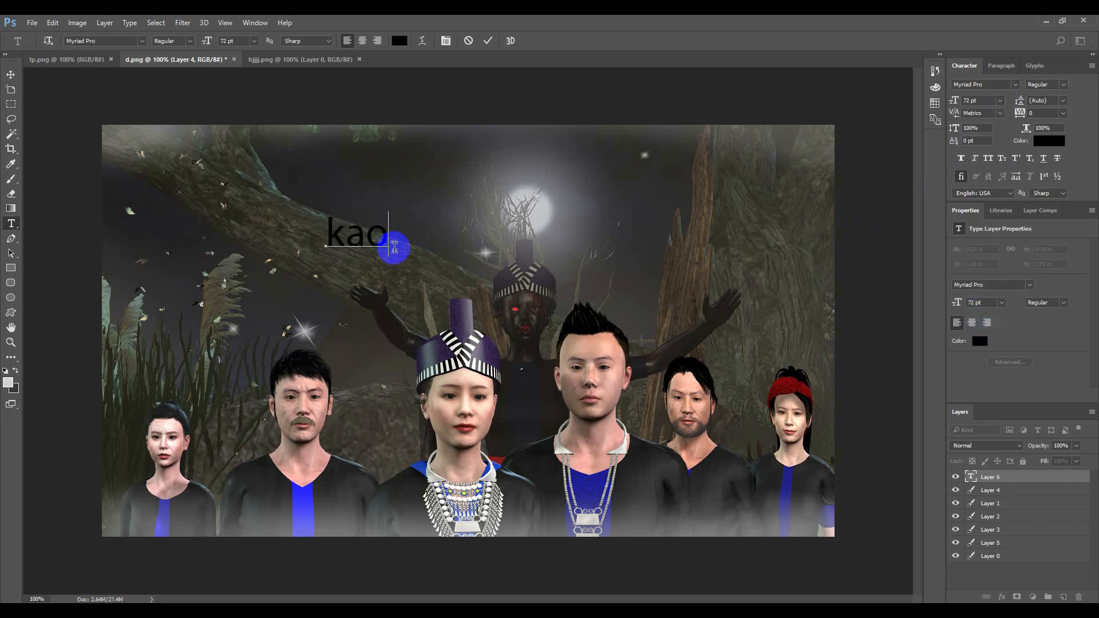
{"action": "key", "text": "Caps_Lock"}
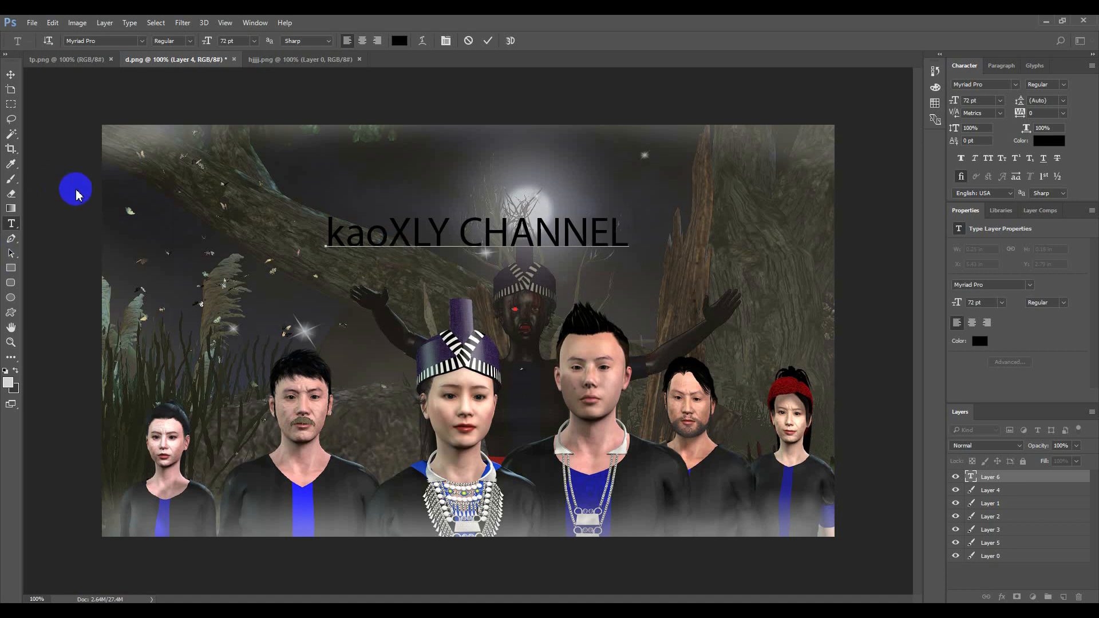
{"action": "left_click", "coordinate": [487, 41]}
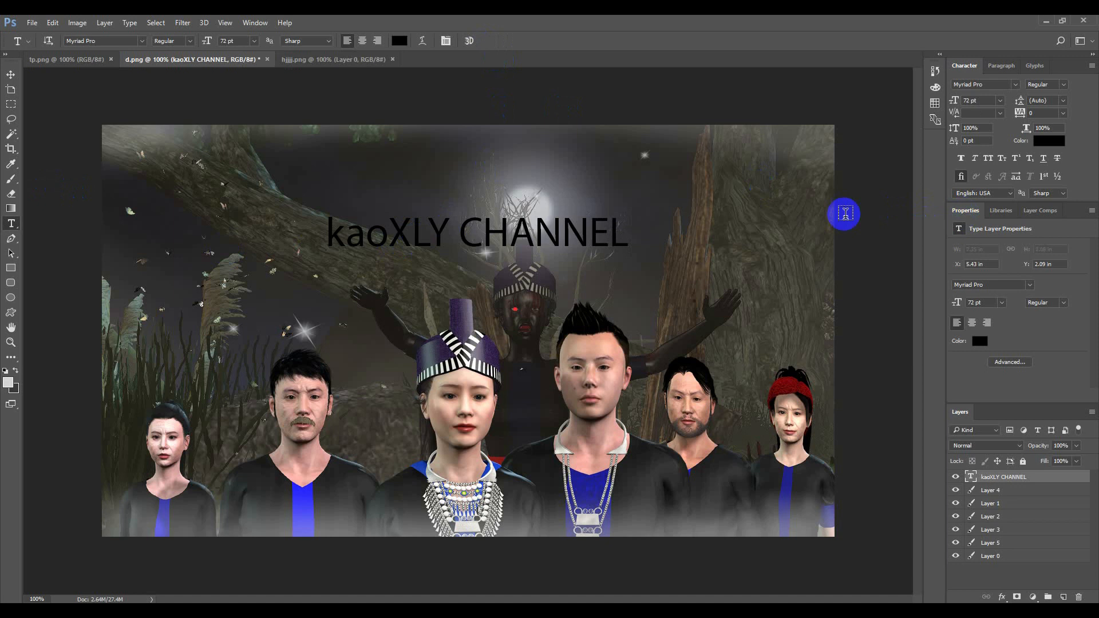
- Recolor the whole "kaoXLY CHANNEL" text to red, ef0808
{"action": "left_click", "coordinate": [616, 240]}
{"action": "left_click_drag", "start_coordinate": [616, 240], "coordinate": [229, 226]}
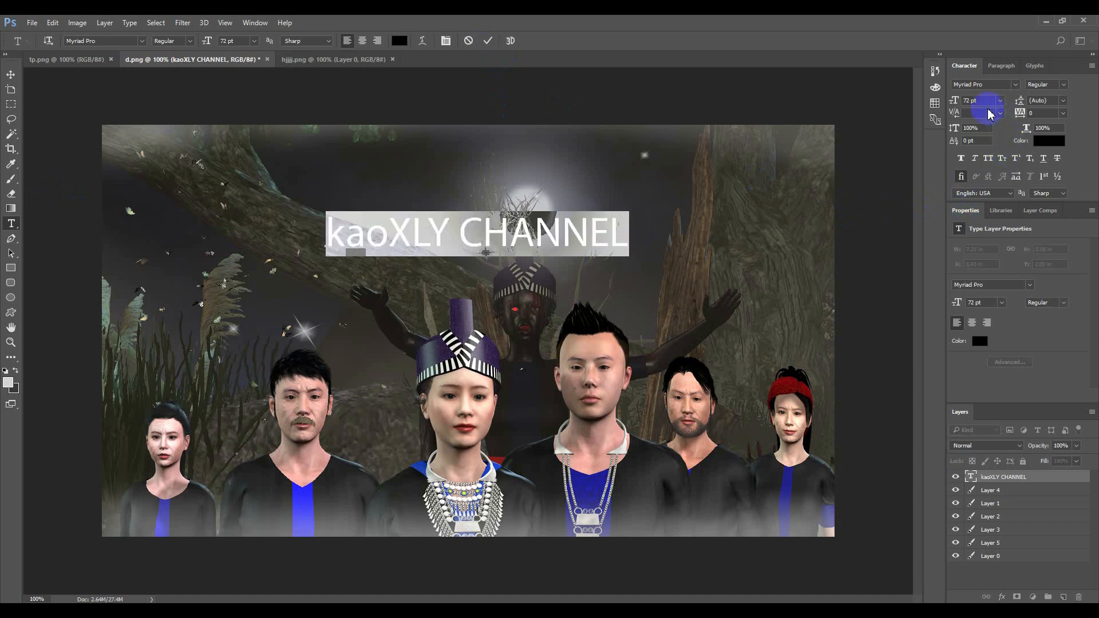
{"action": "left_click", "coordinate": [1044, 146]}
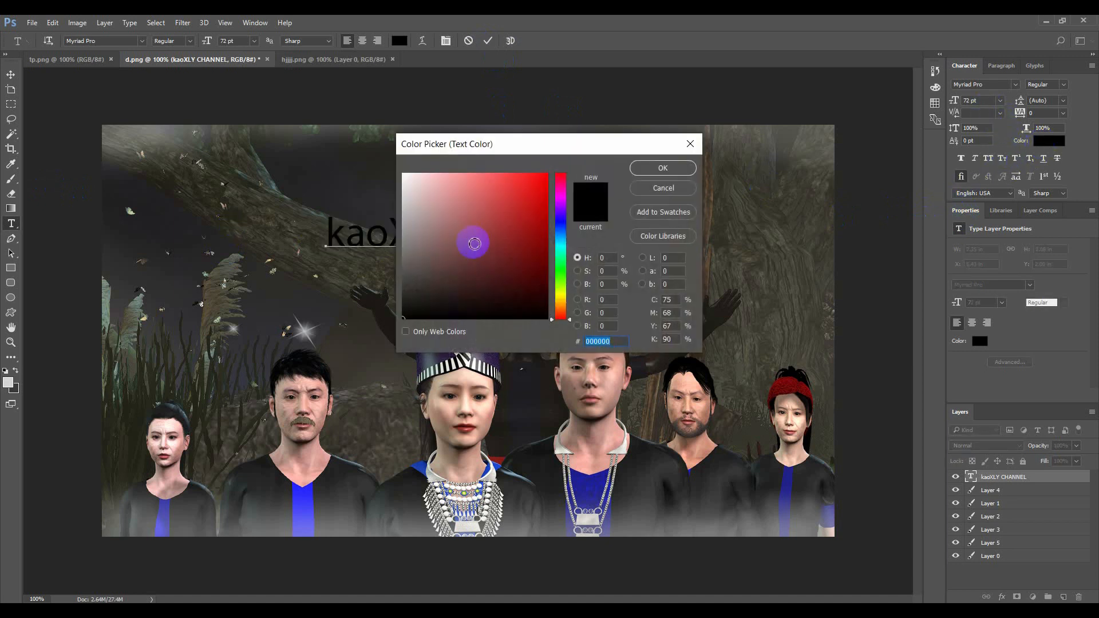
{"action": "left_click", "coordinate": [544, 182]}
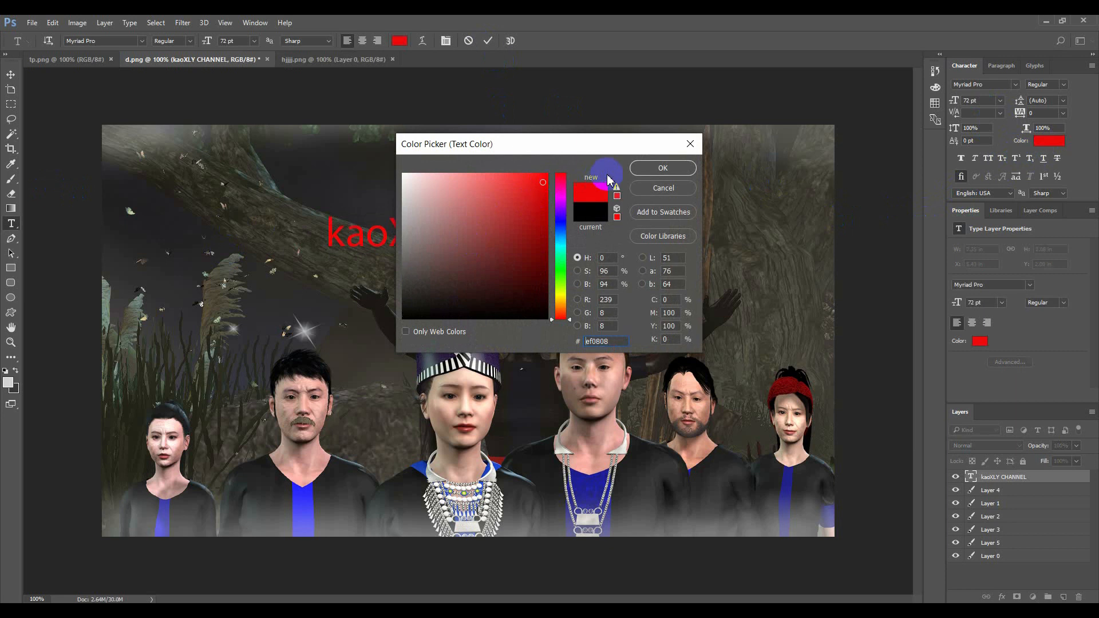
{"action": "left_click", "coordinate": [656, 169]}
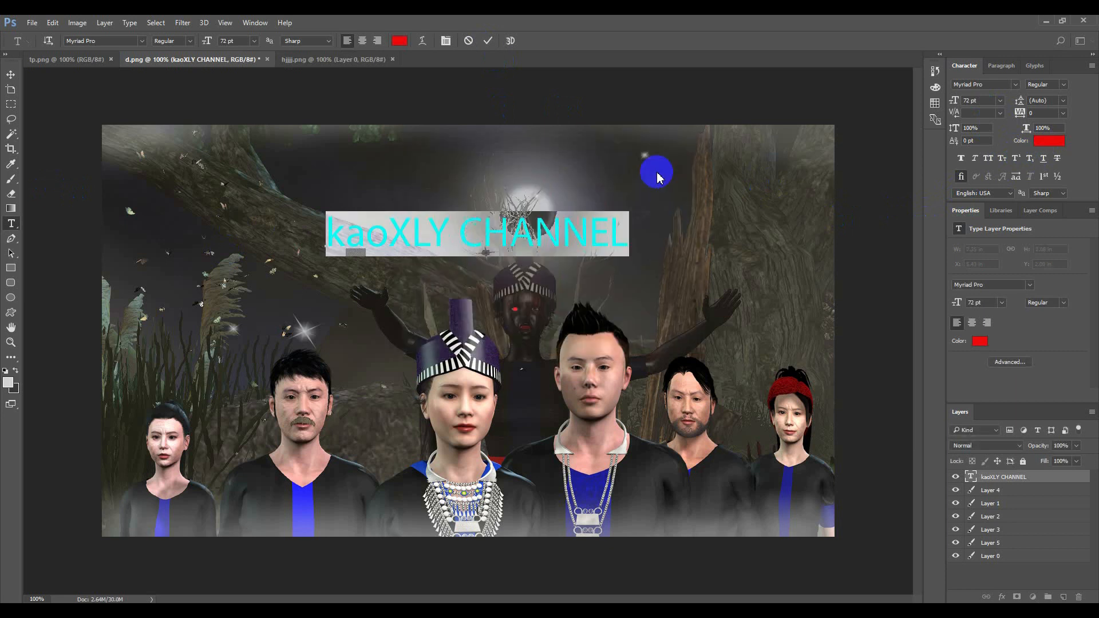
- Change the title text's font to Lucida Calligraphy
{"action": "left_click", "coordinate": [1017, 85]}
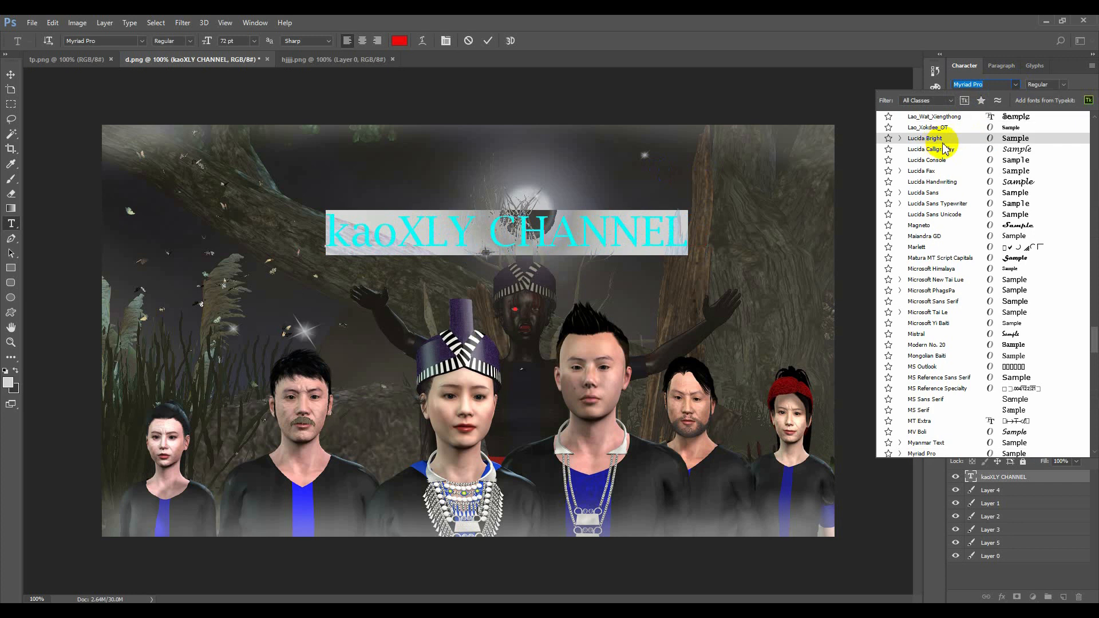
{"action": "key", "text": "Down"}
{"action": "key", "text": "Down"}
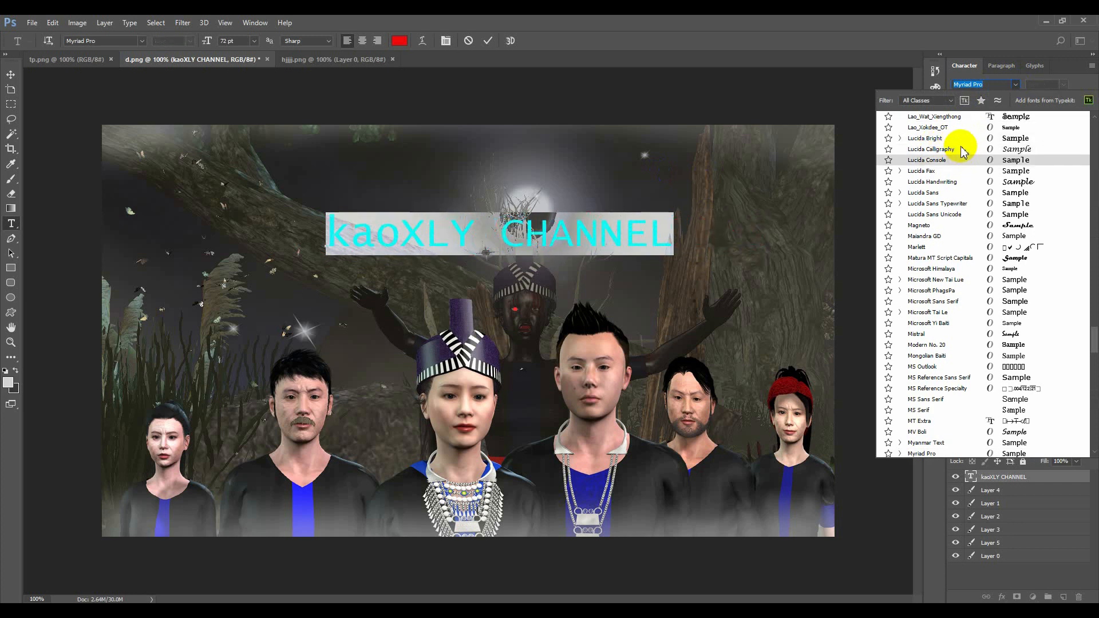
{"action": "left_click", "coordinate": [961, 150]}
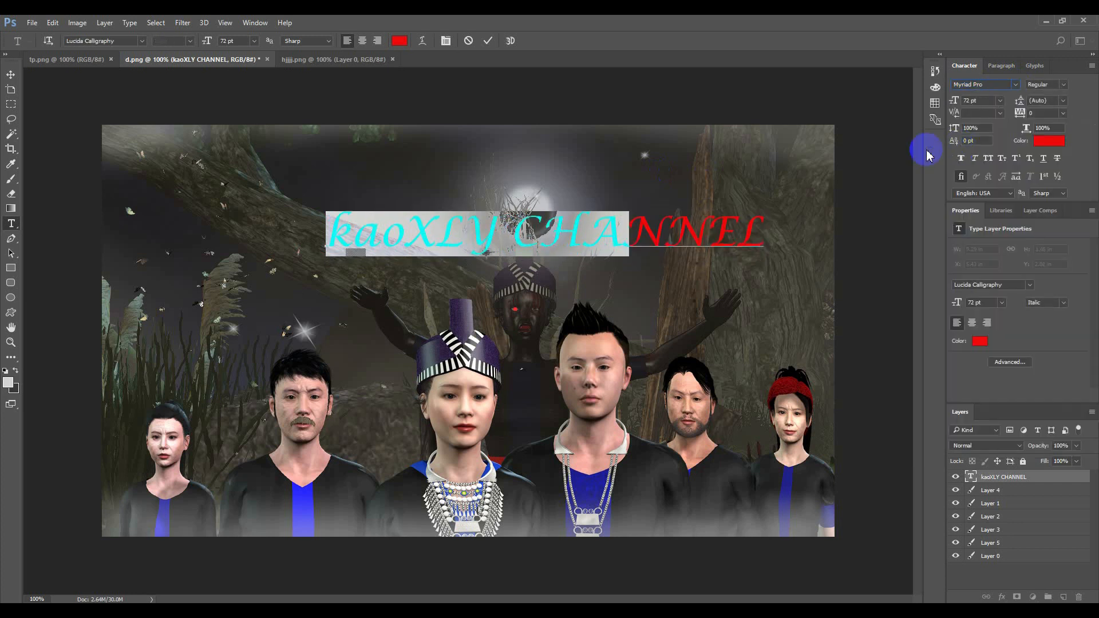
{"action": "left_click", "coordinate": [454, 177]}
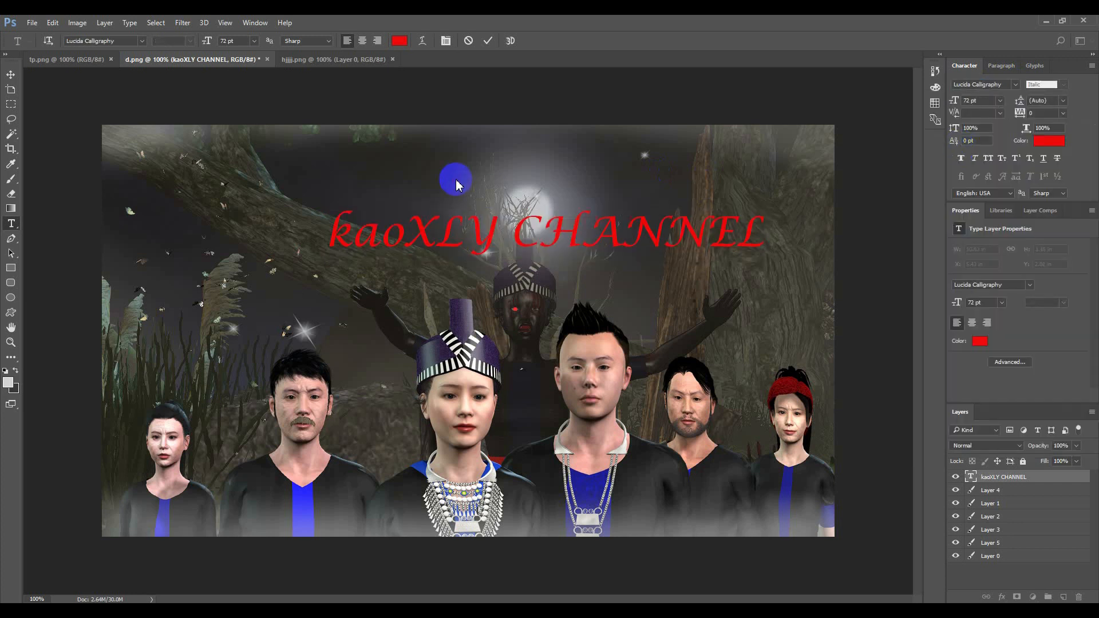
- Move the title left and slightly down to about X 1.95 in, Y 2.61 in, and make it faux bold
{"action": "left_click", "coordinate": [11, 74]}
{"action": "left_click_drag", "start_coordinate": [424, 245], "coordinate": [275, 275]}
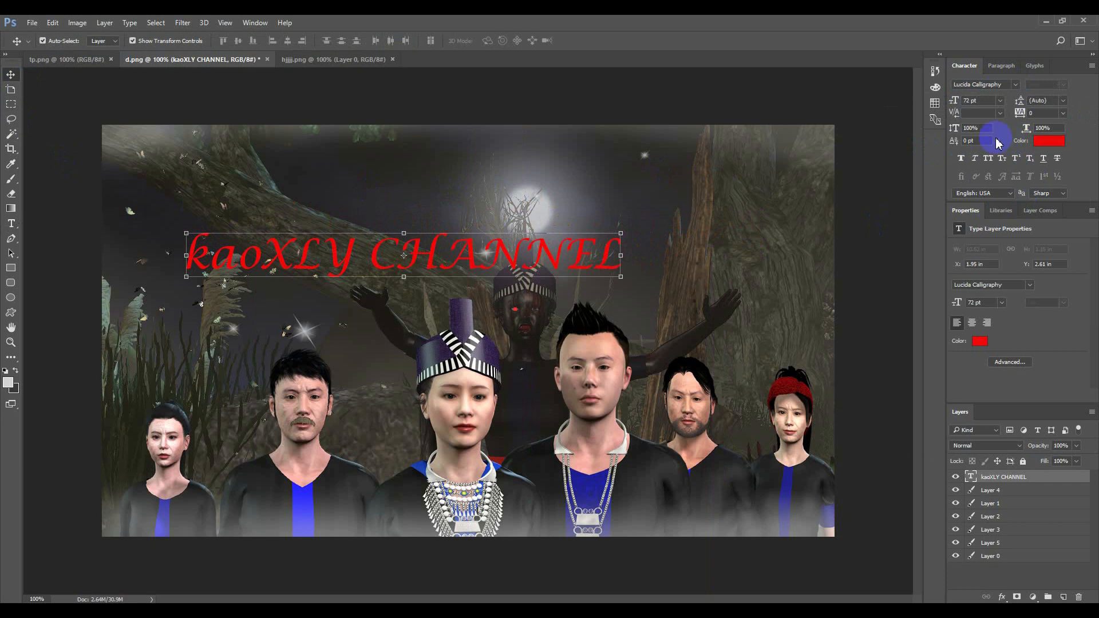
{"action": "left_click", "coordinate": [961, 159]}
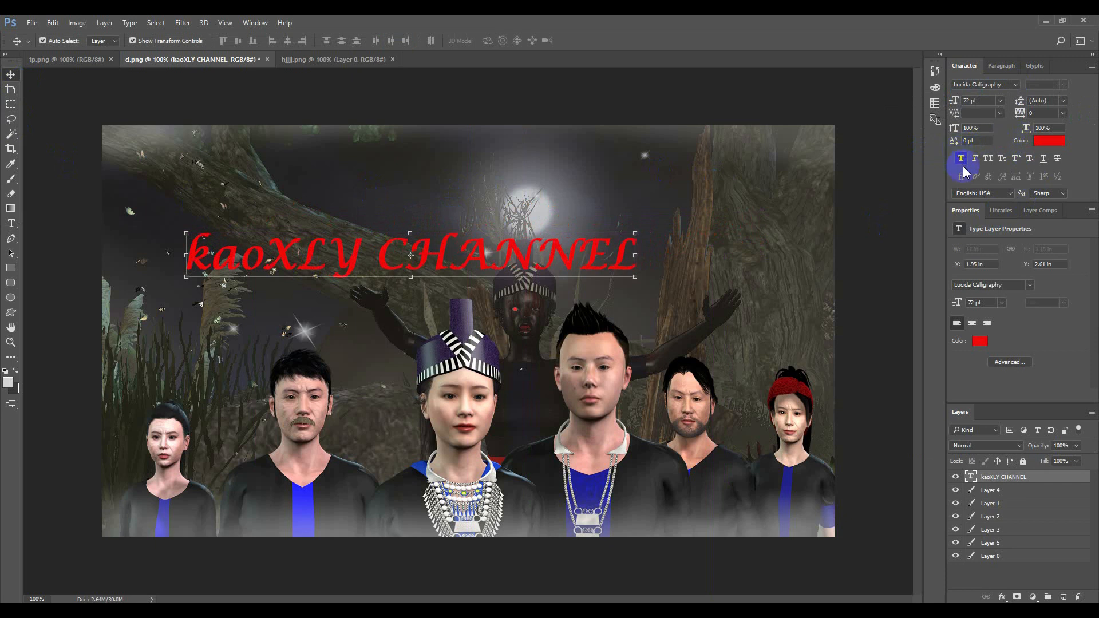
- Change the title's font to Century Schoolbook and scale it to about 134% width and 173% height, applying the transformation
{"action": "left_click", "coordinate": [1015, 86]}
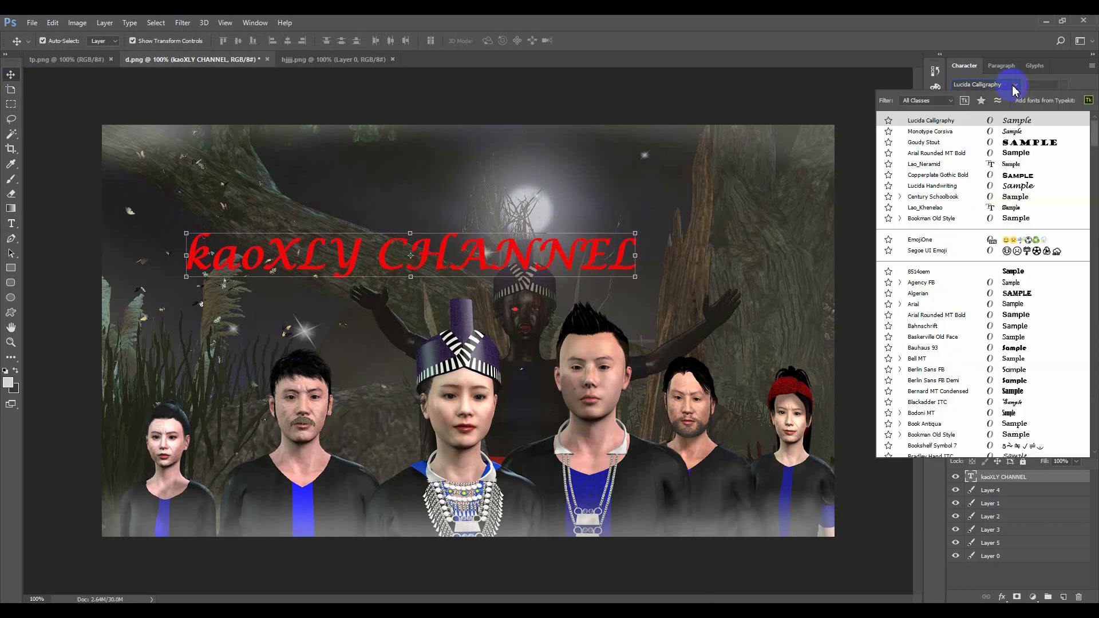
{"action": "left_click", "coordinate": [966, 199]}
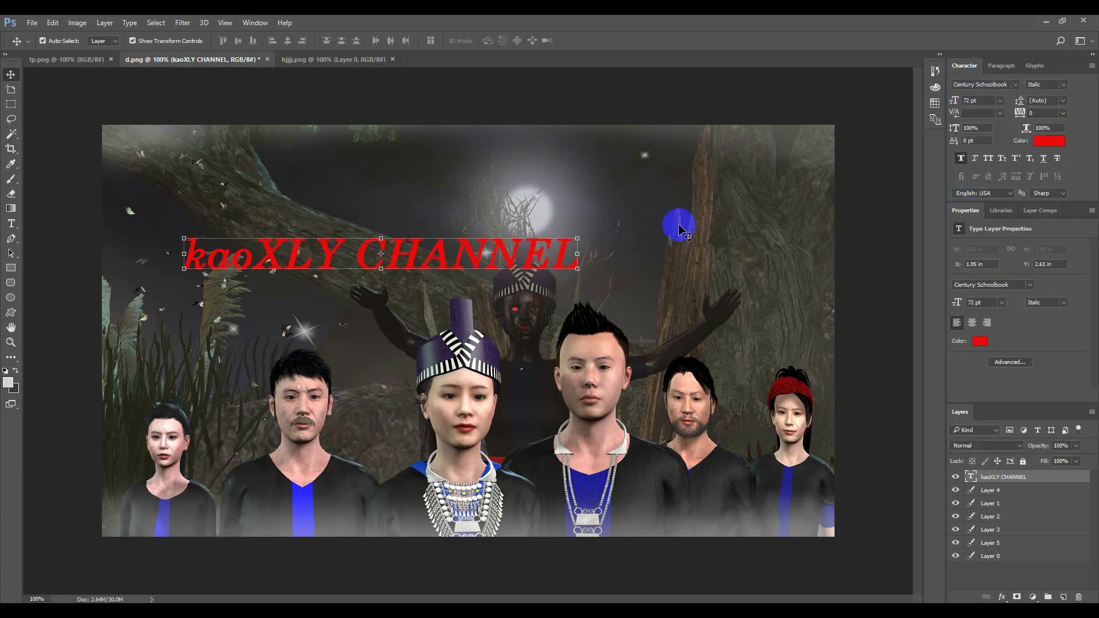
{"action": "left_click_drag", "start_coordinate": [578, 239], "coordinate": [713, 187]}
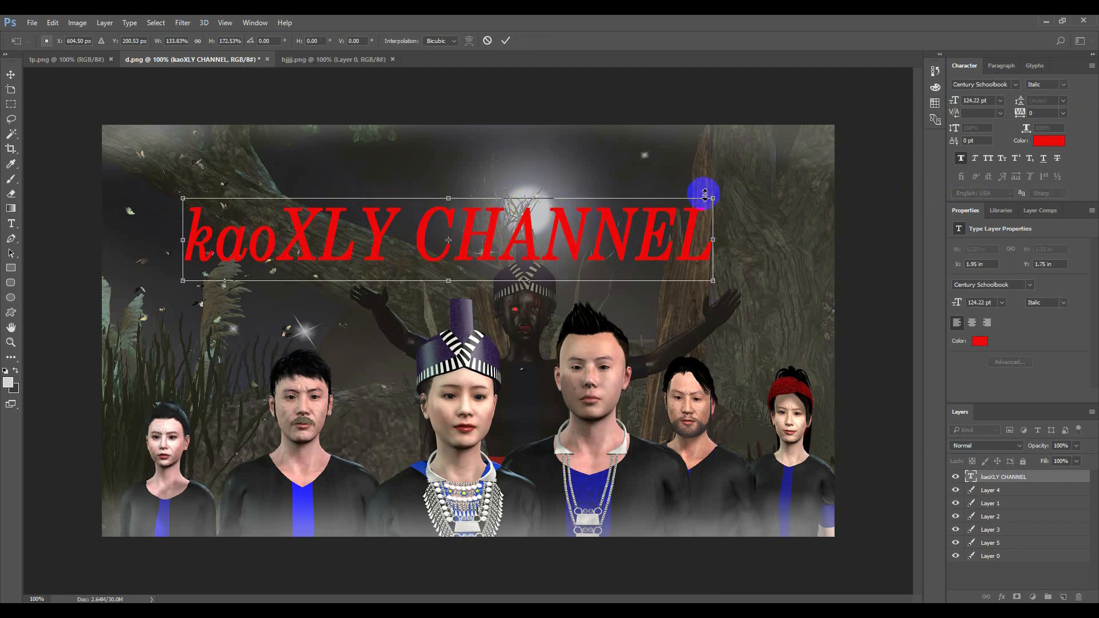
{"action": "left_click", "coordinate": [504, 40]}
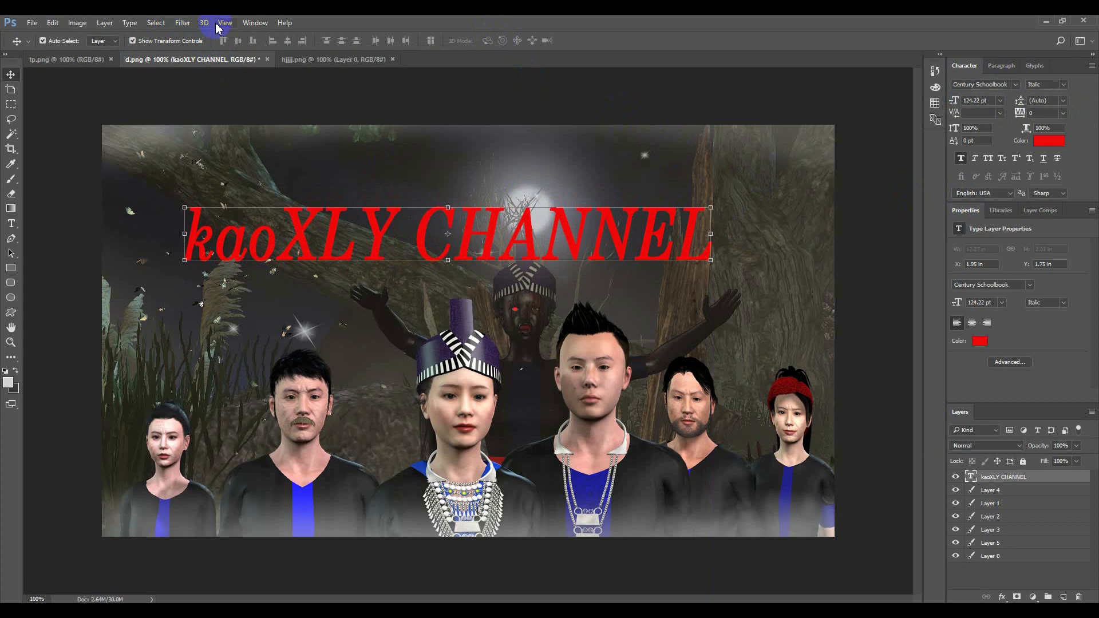
- Open the Liquify filter on the "kaoXLY CHANNEL" title, converting its type layer to a smart object
{"action": "left_click", "coordinate": [184, 24]}
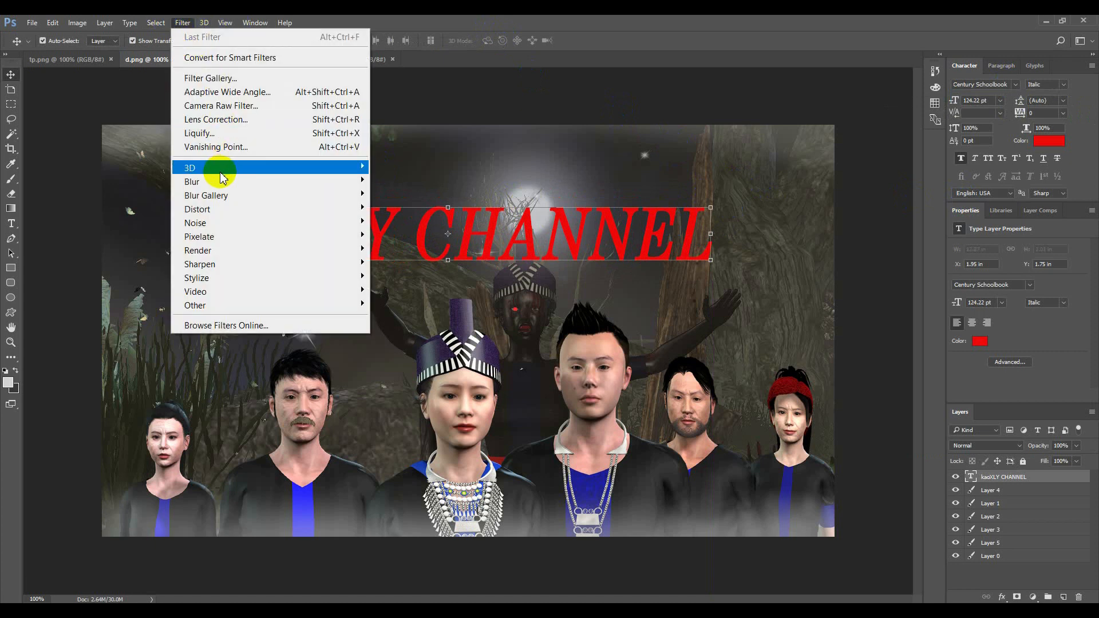
{"action": "left_click", "coordinate": [216, 135]}
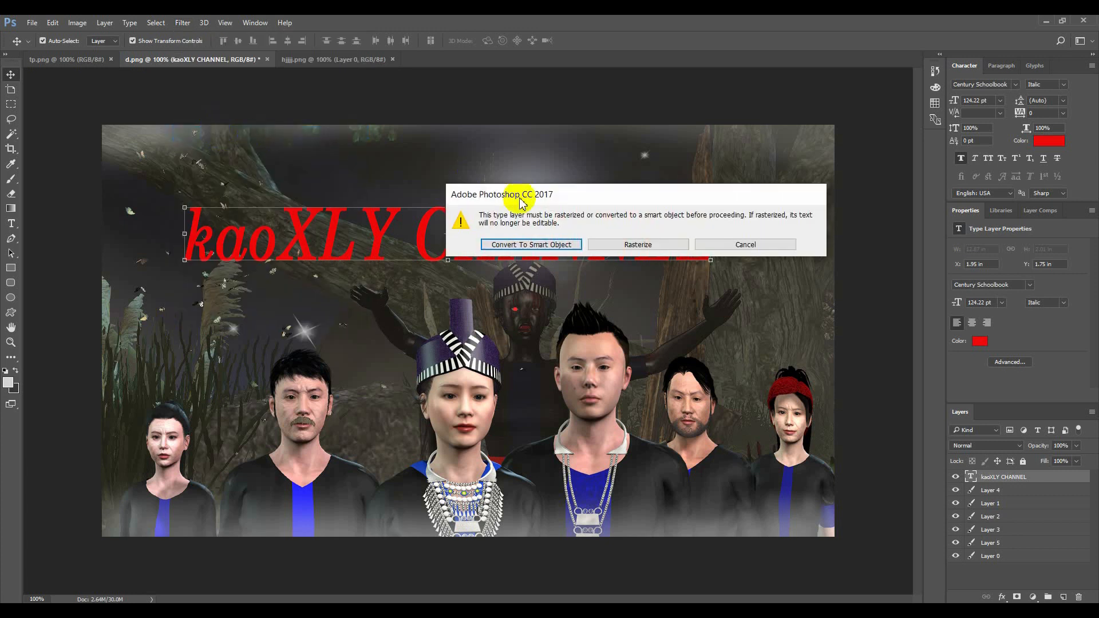
{"action": "left_click", "coordinate": [530, 243]}
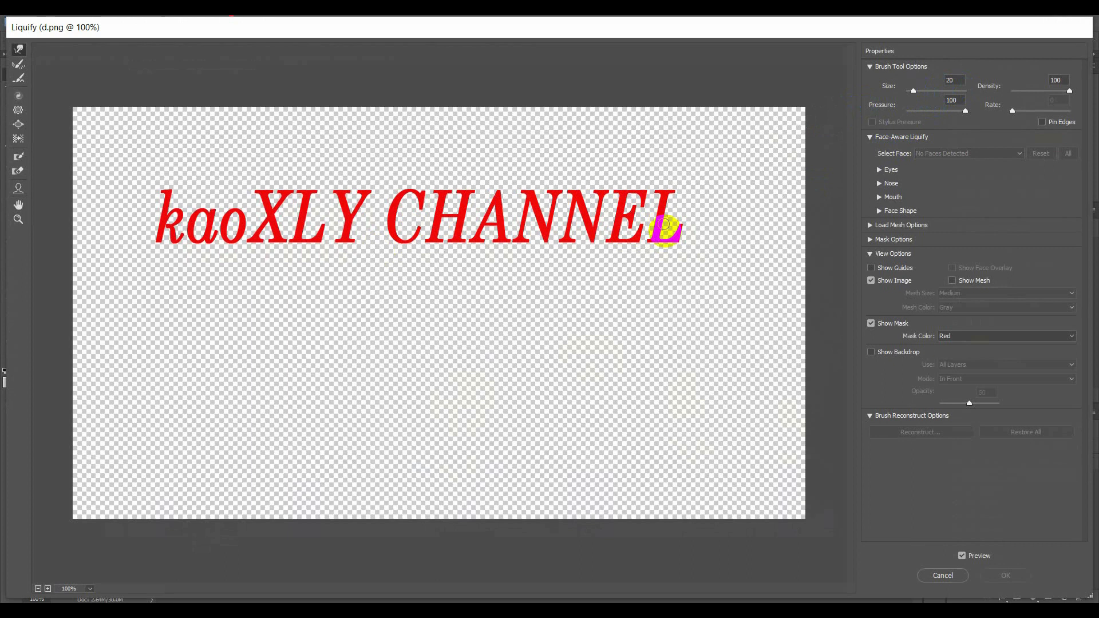
- Push the foot of the final L in "CHANNEL" downward with the size 20 Forward Warp brush to form a long, pointed blood drip
{"action": "left_click_drag", "start_coordinate": [674, 241], "coordinate": [679, 347]}
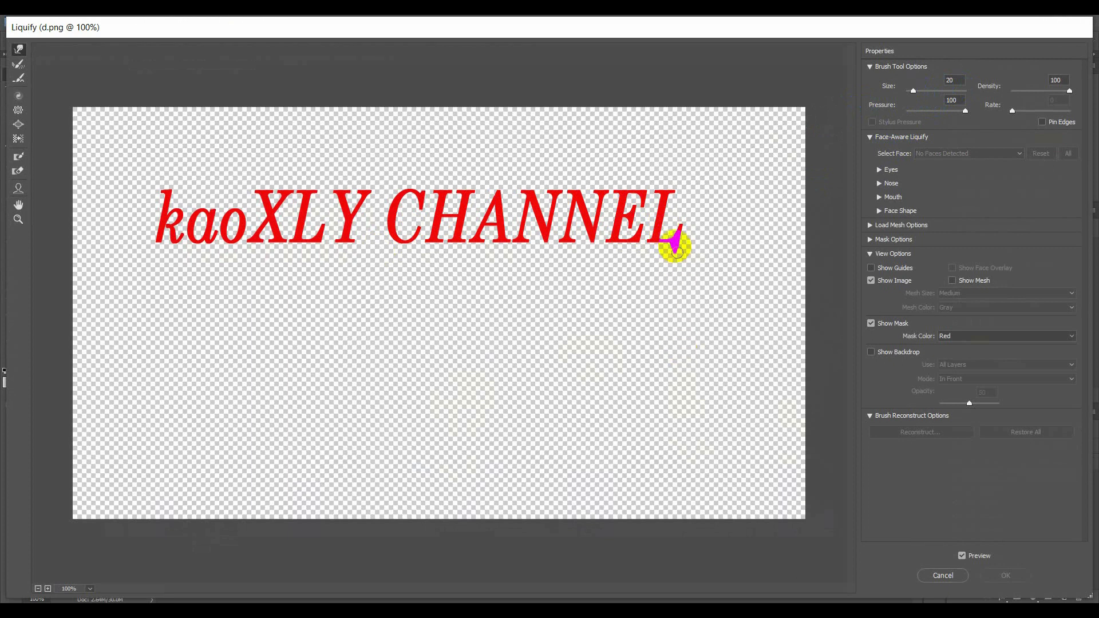
{"action": "left_click_drag", "start_coordinate": [673, 246], "coordinate": [664, 375]}
{"action": "left_click_drag", "start_coordinate": [672, 256], "coordinate": [665, 383]}
{"action": "left_click_drag", "start_coordinate": [670, 256], "coordinate": [656, 410]}
{"action": "left_click_drag", "start_coordinate": [670, 258], "coordinate": [661, 379]}
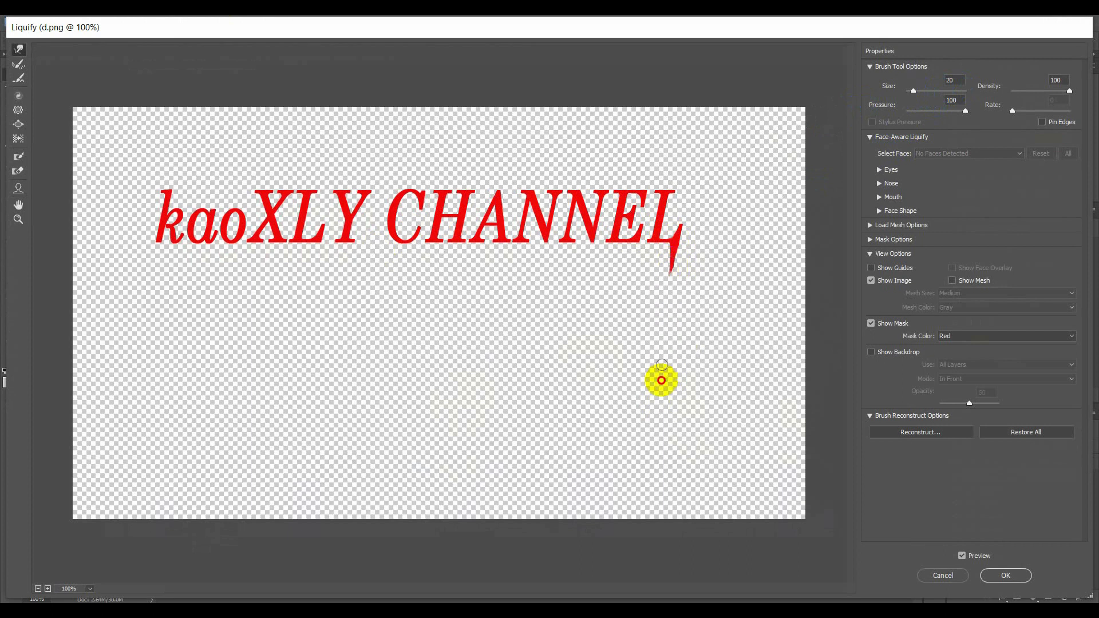
{"action": "left_click_drag", "start_coordinate": [673, 255], "coordinate": [667, 329]}
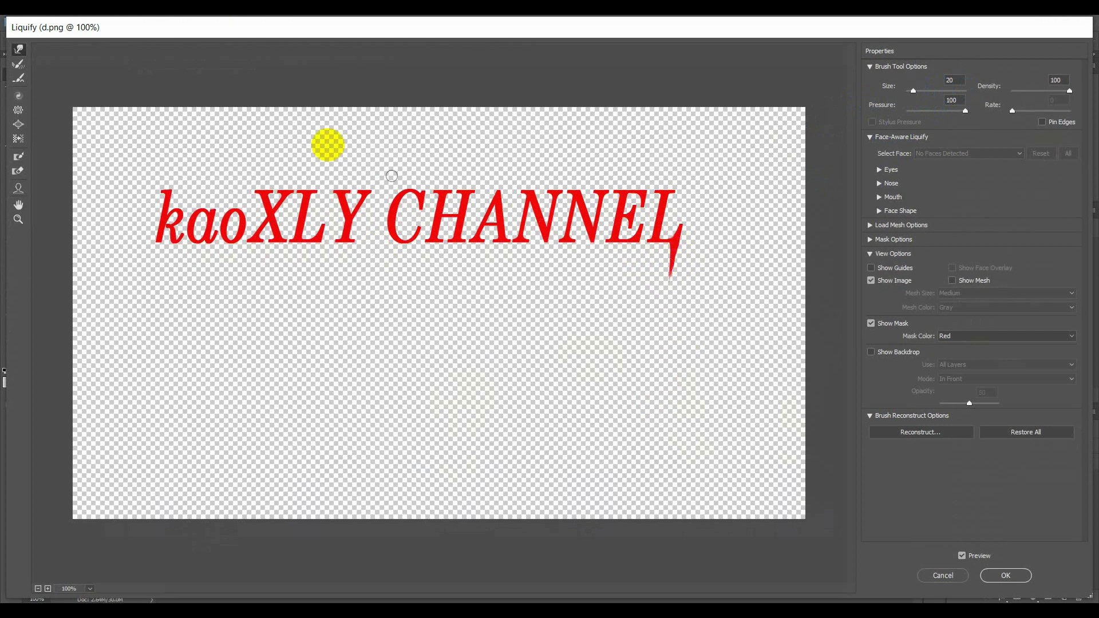
- Warp short drips under the C, Y, L and X of the title, and a long thin drip under the o
{"action": "mouse_move", "coordinate": [385, 229]}
{"action": "left_mouse_down"}
{"action": "mouse_move", "coordinate": [387, 252]}
{"action": "mouse_move", "coordinate": [312, 259]}
{"action": "left_mouse_up"}
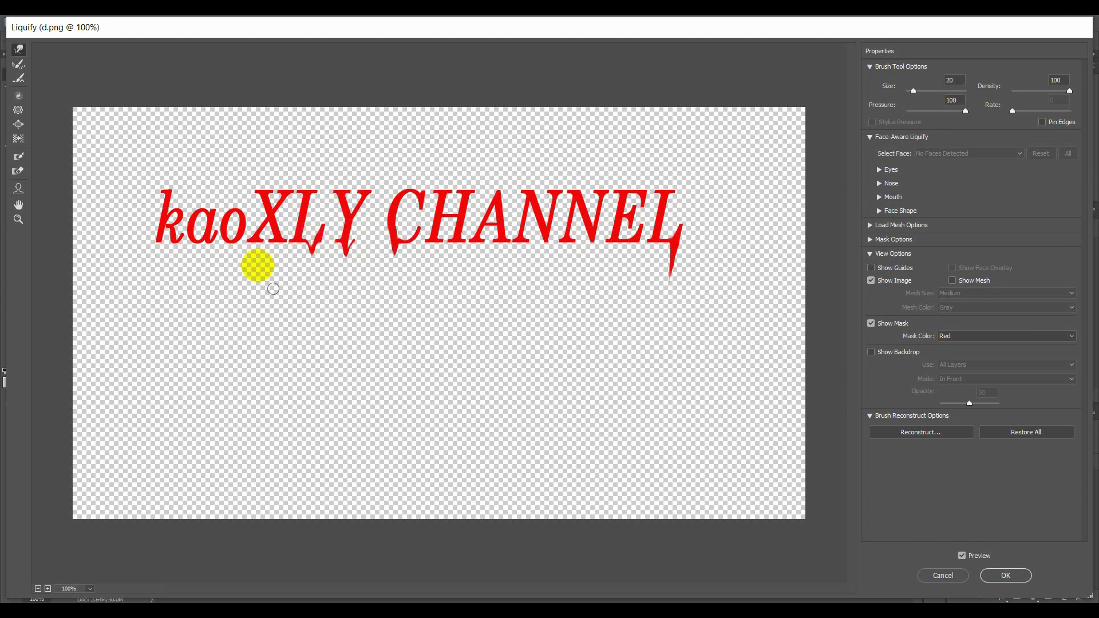
{"action": "left_click_drag", "start_coordinate": [253, 235], "coordinate": [252, 254]}
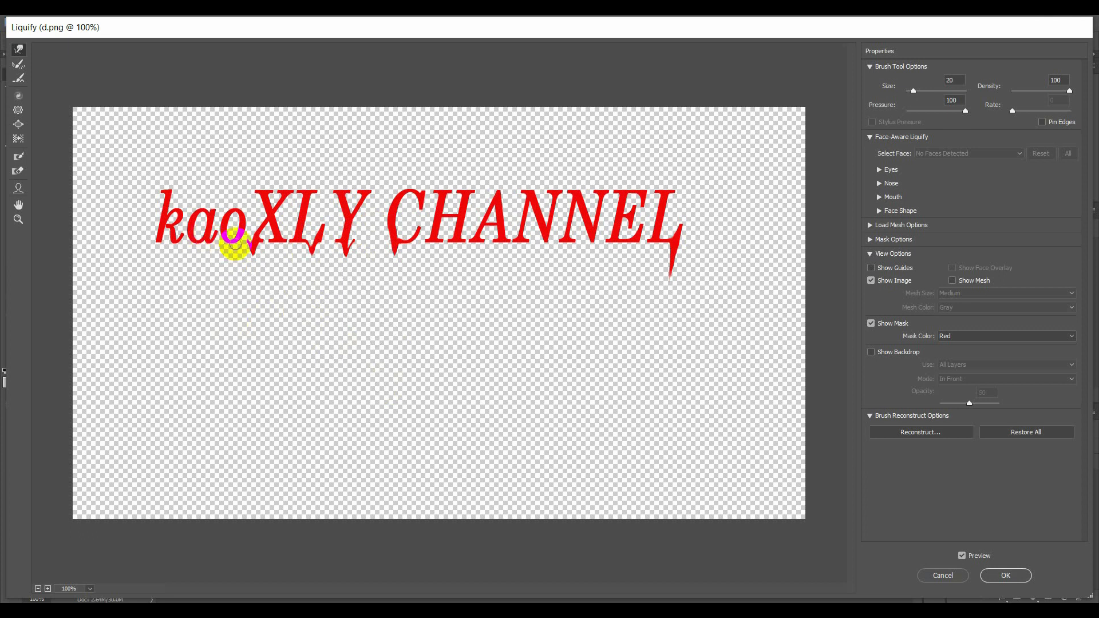
{"action": "left_click_drag", "start_coordinate": [233, 245], "coordinate": [237, 254]}
{"action": "left_click_drag", "start_coordinate": [232, 247], "coordinate": [208, 415]}
{"action": "left_click_drag", "start_coordinate": [230, 255], "coordinate": [221, 383]}
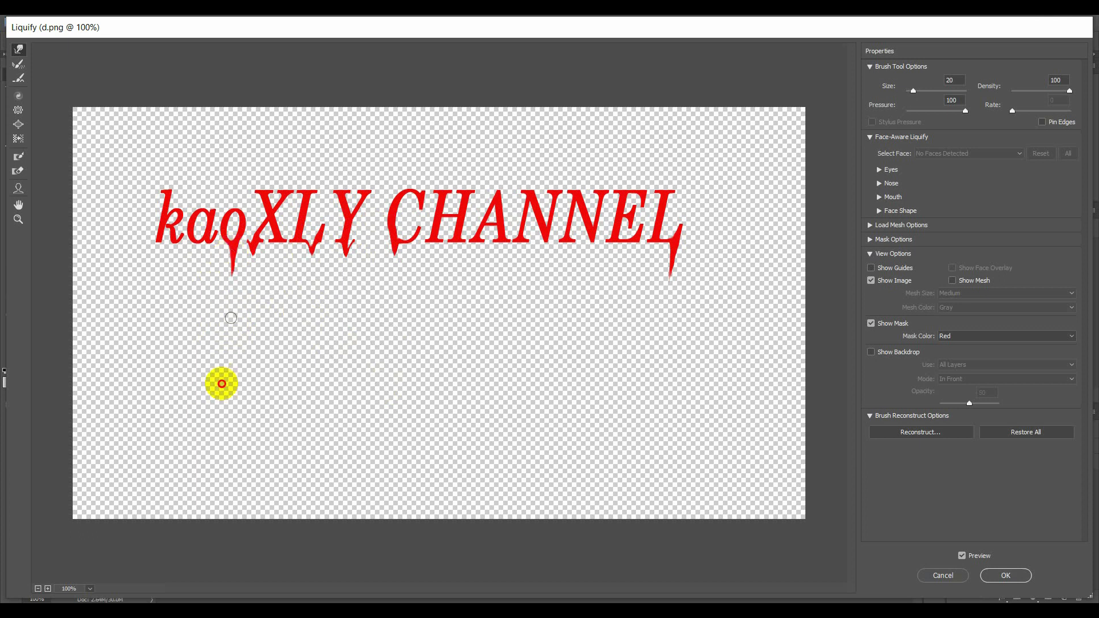
{"action": "left_click_drag", "start_coordinate": [232, 264], "coordinate": [233, 375]}
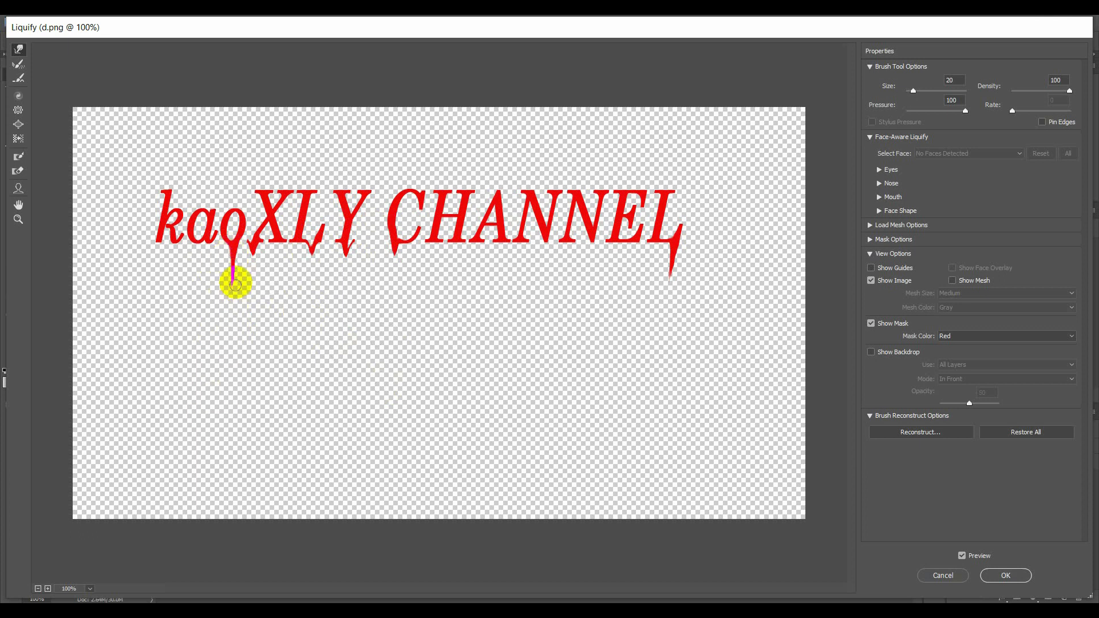
{"action": "left_click_drag", "start_coordinate": [235, 276], "coordinate": [224, 364]}
{"action": "left_click_drag", "start_coordinate": [229, 267], "coordinate": [225, 342]}
{"action": "left_click_drag", "start_coordinate": [231, 273], "coordinate": [221, 384]}
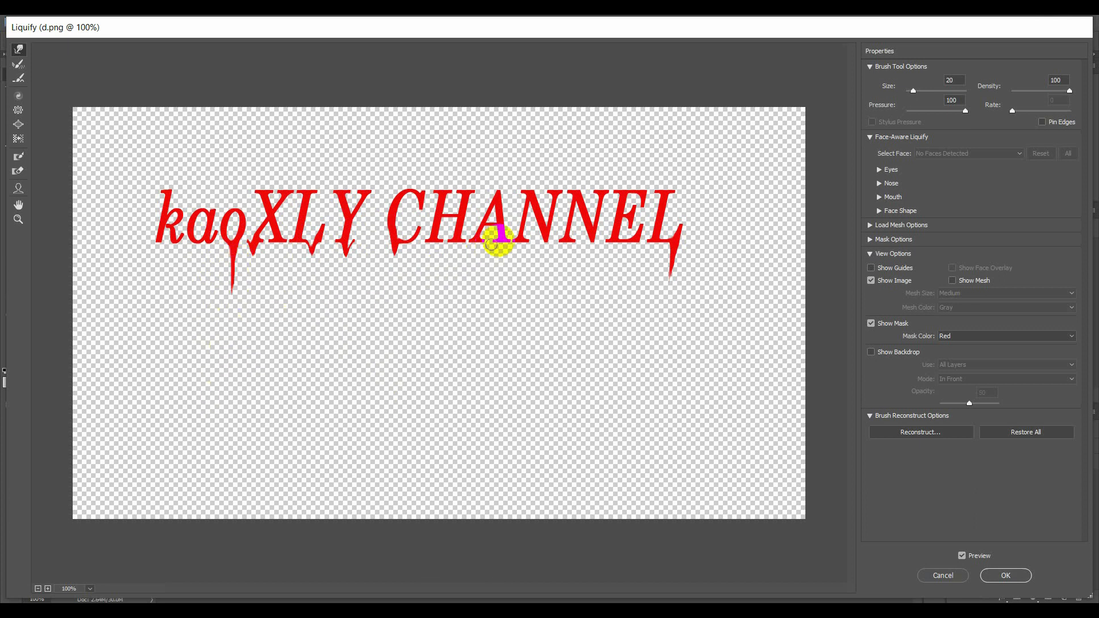
- Warp a long, thin drip down from the right foot of the A in "CHANNEL" and apply the Liquify filter
{"action": "left_click_drag", "start_coordinate": [504, 242], "coordinate": [492, 381]}
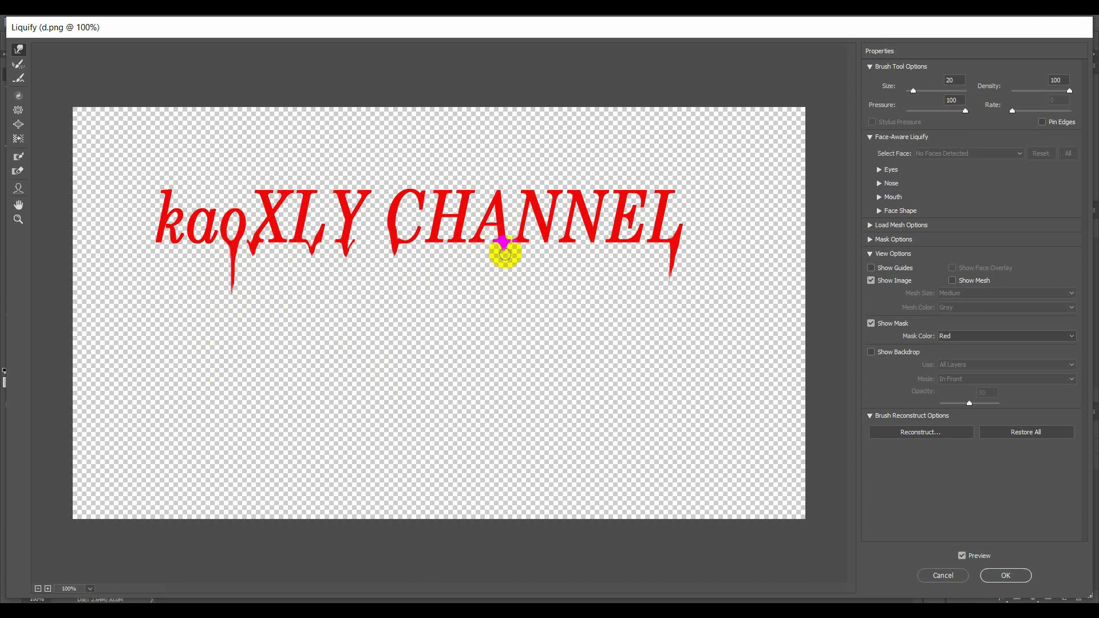
{"action": "left_click_drag", "start_coordinate": [504, 247], "coordinate": [491, 348]}
{"action": "left_click_drag", "start_coordinate": [498, 250], "coordinate": [490, 366]}
{"action": "mouse_move", "coordinate": [501, 255]}
{"action": "left_mouse_down"}
{"action": "mouse_move", "coordinate": [480, 369]}
{"action": "mouse_move", "coordinate": [502, 253]}
{"action": "mouse_move", "coordinate": [491, 319]}
{"action": "left_mouse_up"}
{"action": "left_click_drag", "start_coordinate": [502, 246], "coordinate": [490, 365]}
{"action": "left_click_drag", "start_coordinate": [503, 267], "coordinate": [490, 351]}
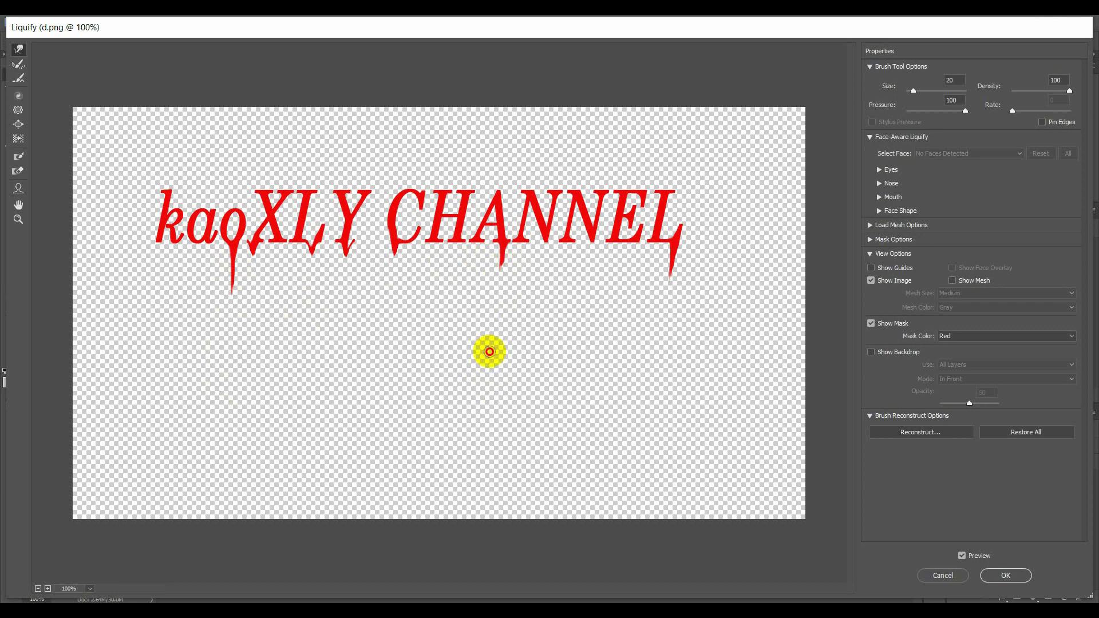
{"action": "left_click_drag", "start_coordinate": [500, 263], "coordinate": [491, 351]}
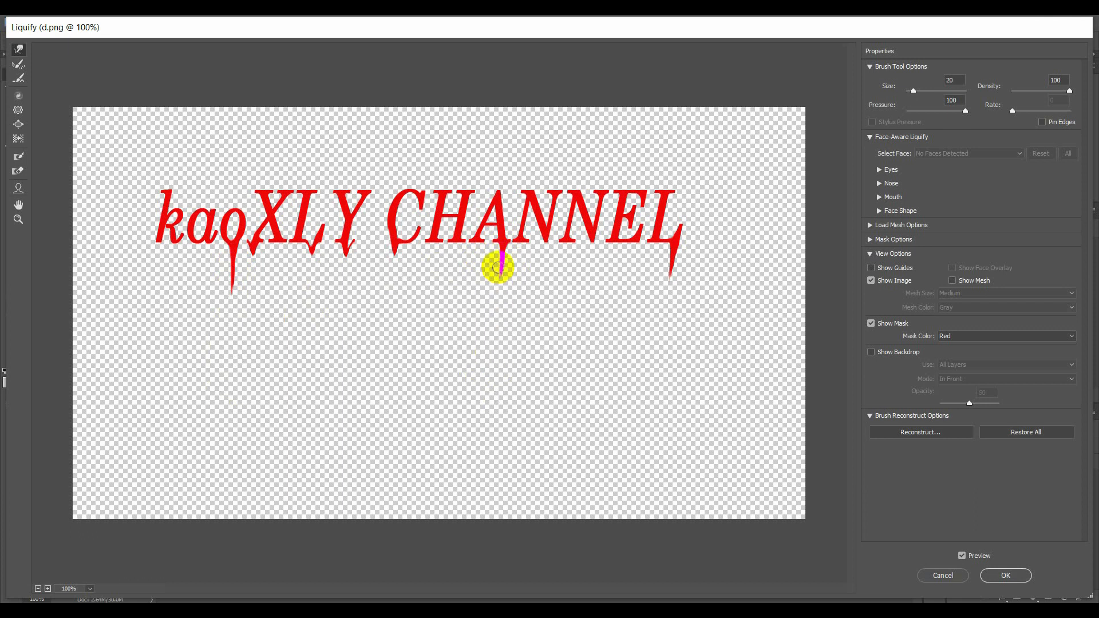
{"action": "left_click_drag", "start_coordinate": [498, 267], "coordinate": [491, 355]}
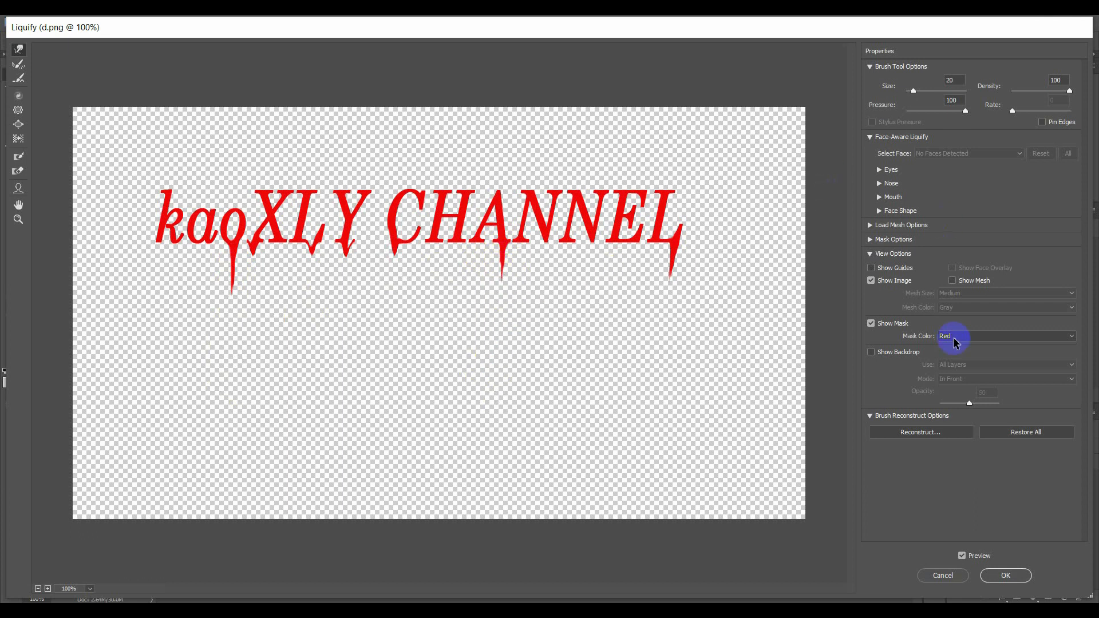
{"action": "left_click", "coordinate": [1006, 575]}
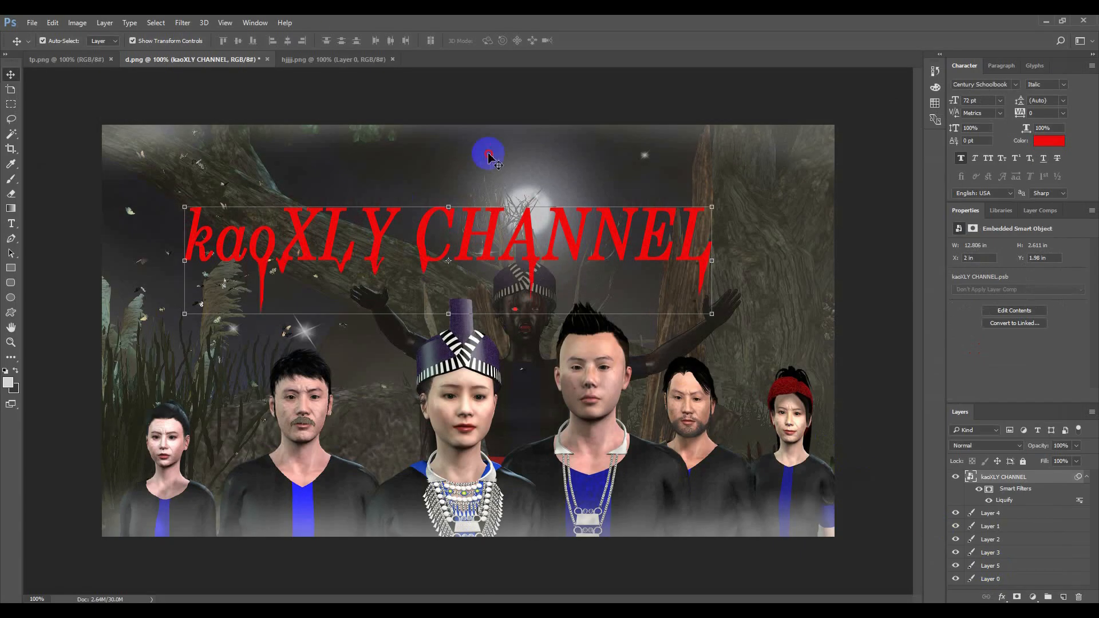
{"action": "left_click", "coordinate": [561, 168]}
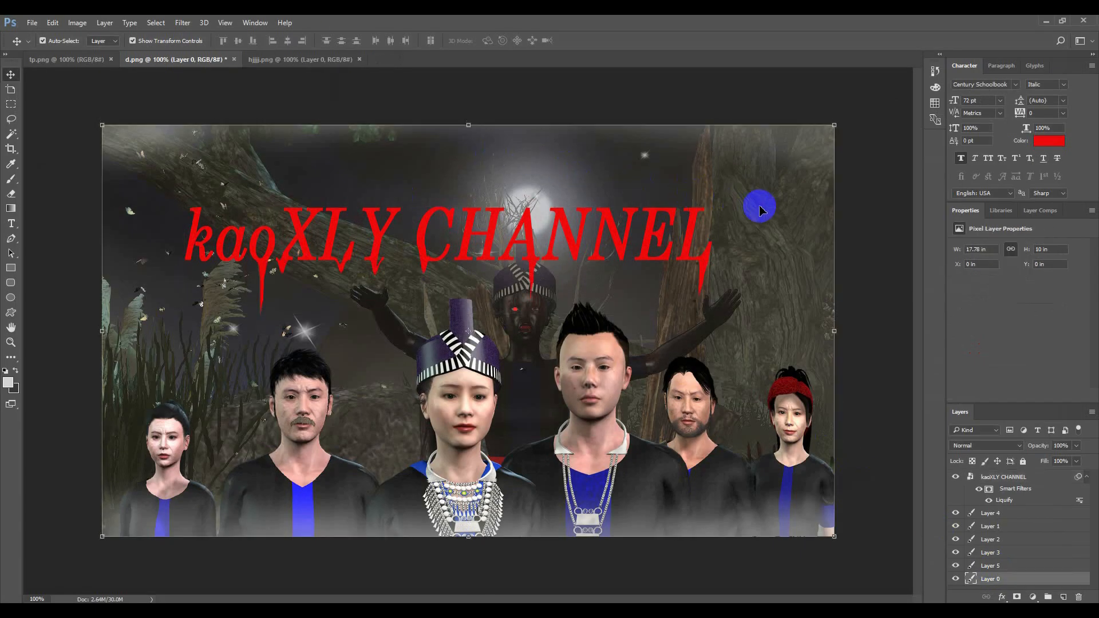